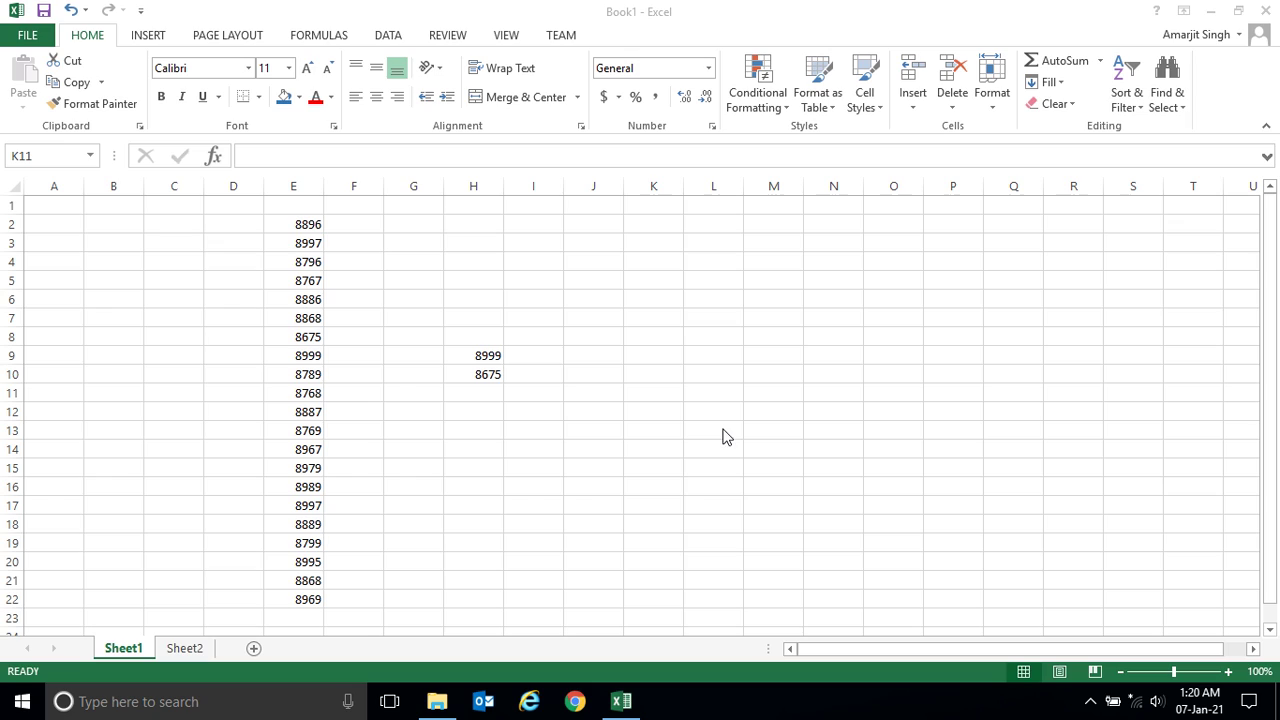
- Fill H9 (MAX 8999) blue and H10 (MIN 8675) dark orange
{"action": "left_click", "coordinate": [472, 354]}
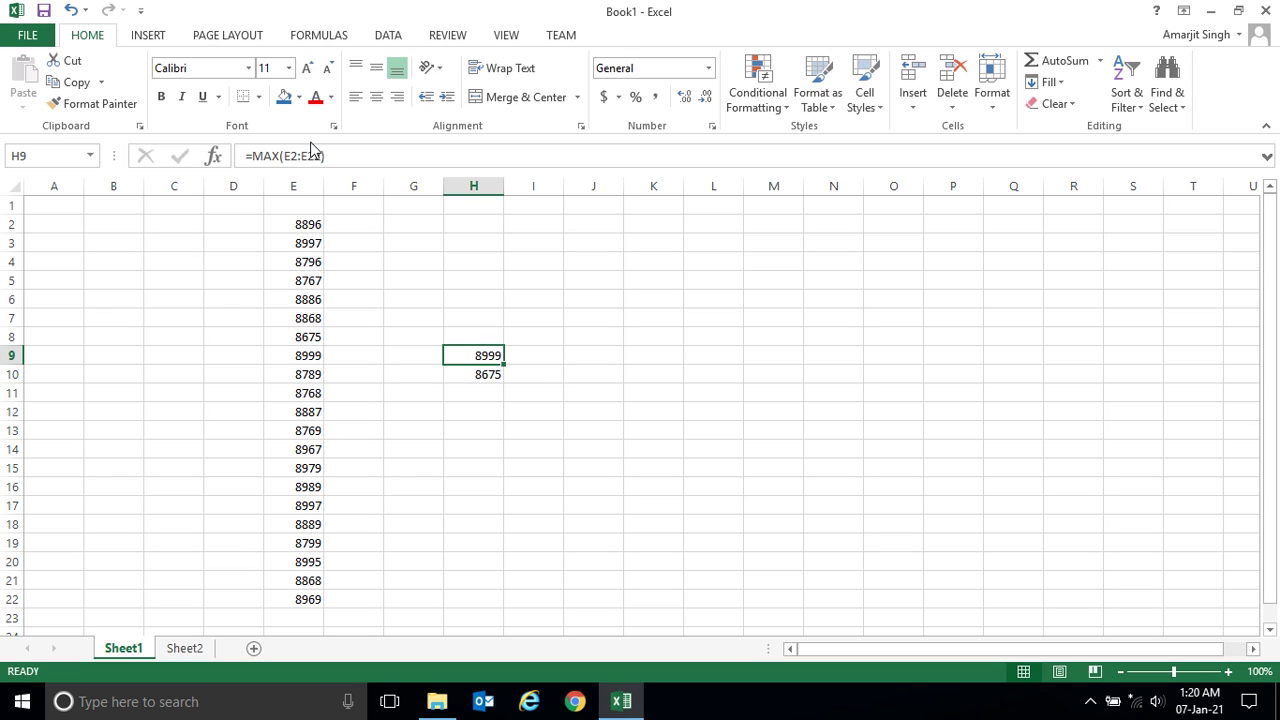
{"action": "left_click", "coordinate": [284, 96]}
{"action": "left_click", "coordinate": [468, 374]}
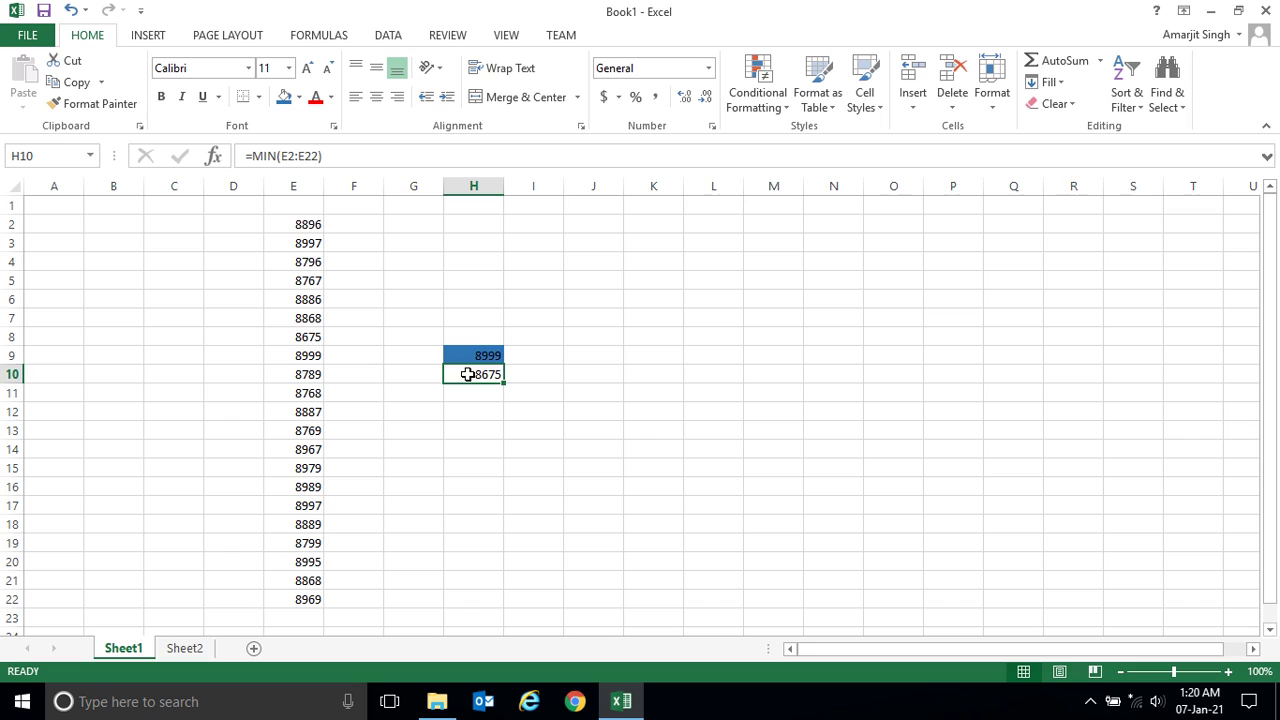
{"action": "left_click", "coordinate": [284, 96]}
{"action": "left_click", "coordinate": [298, 97]}
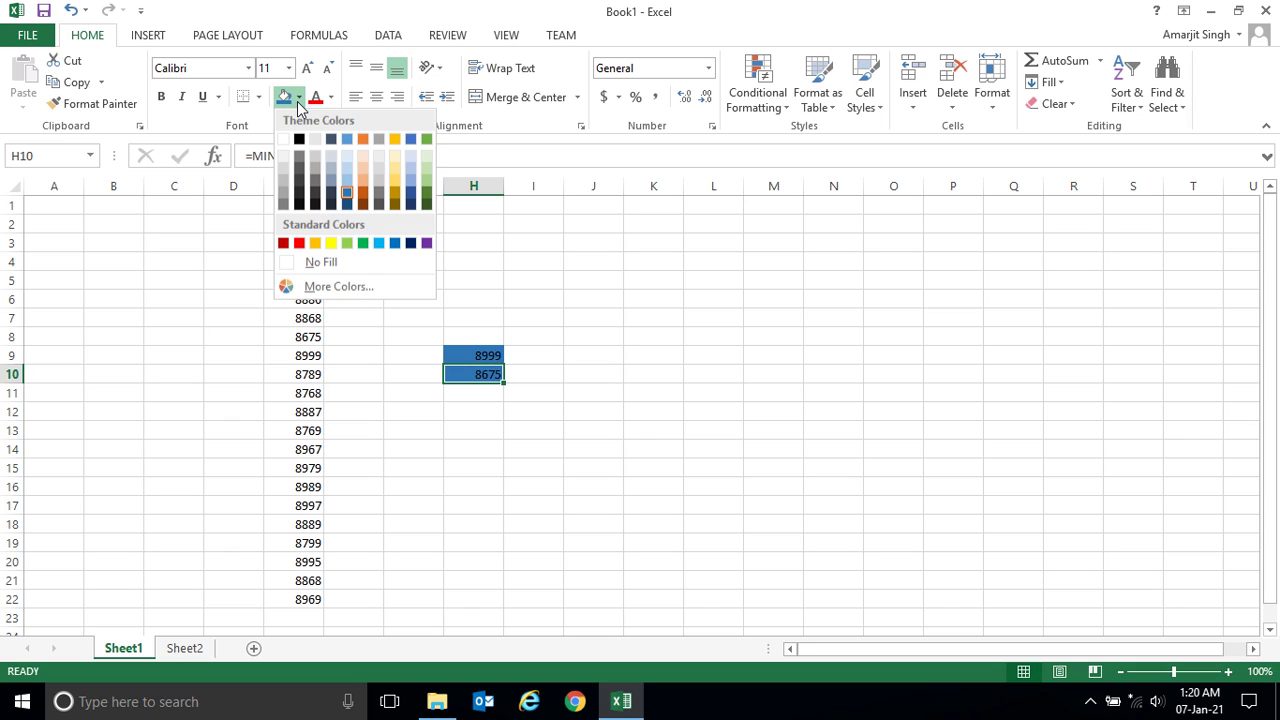
{"action": "left_click", "coordinate": [358, 195]}
{"action": "left_click", "coordinate": [566, 360]}
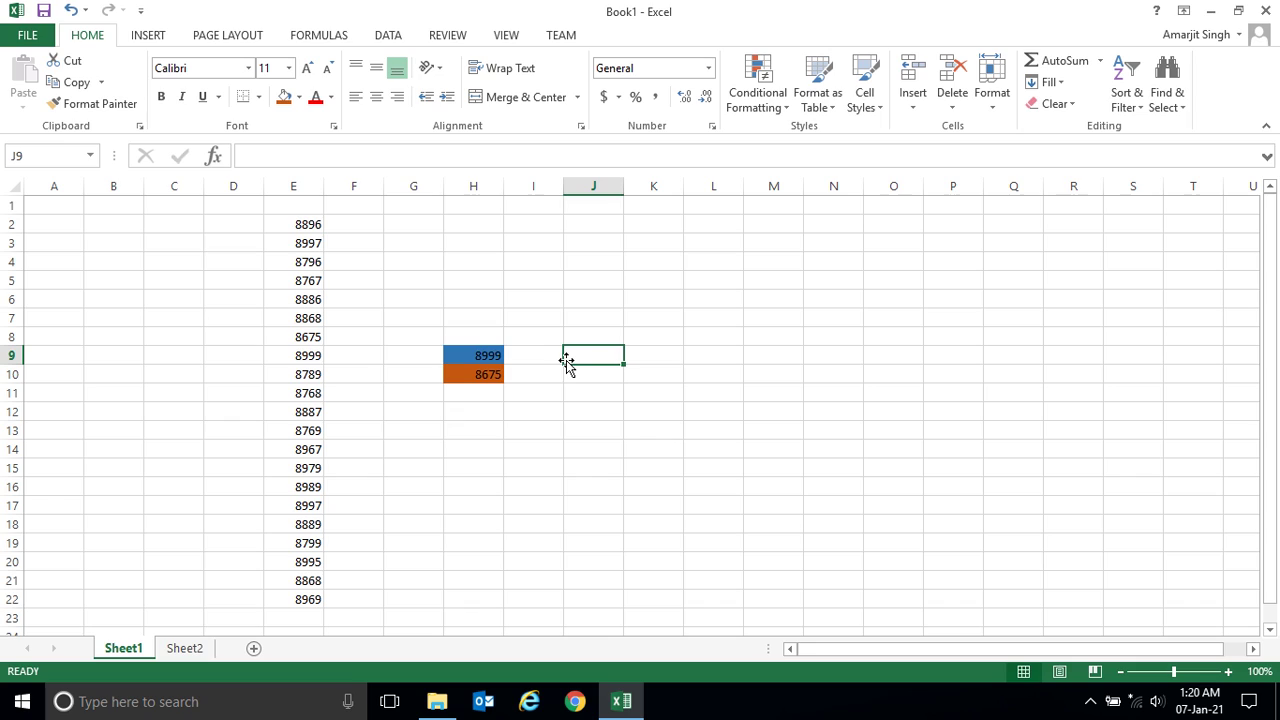
{"action": "left_click_drag", "start_coordinate": [306, 226], "coordinate": [285, 600]}
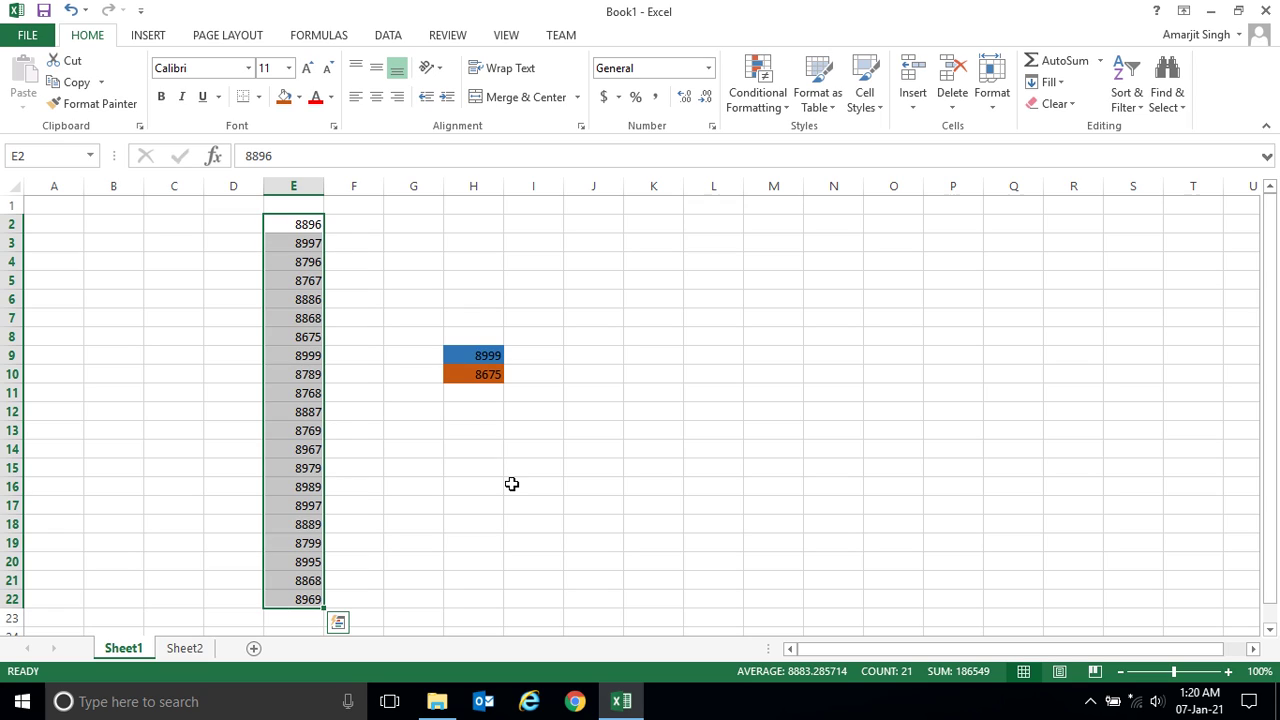
{"action": "left_click", "coordinate": [600, 487]}
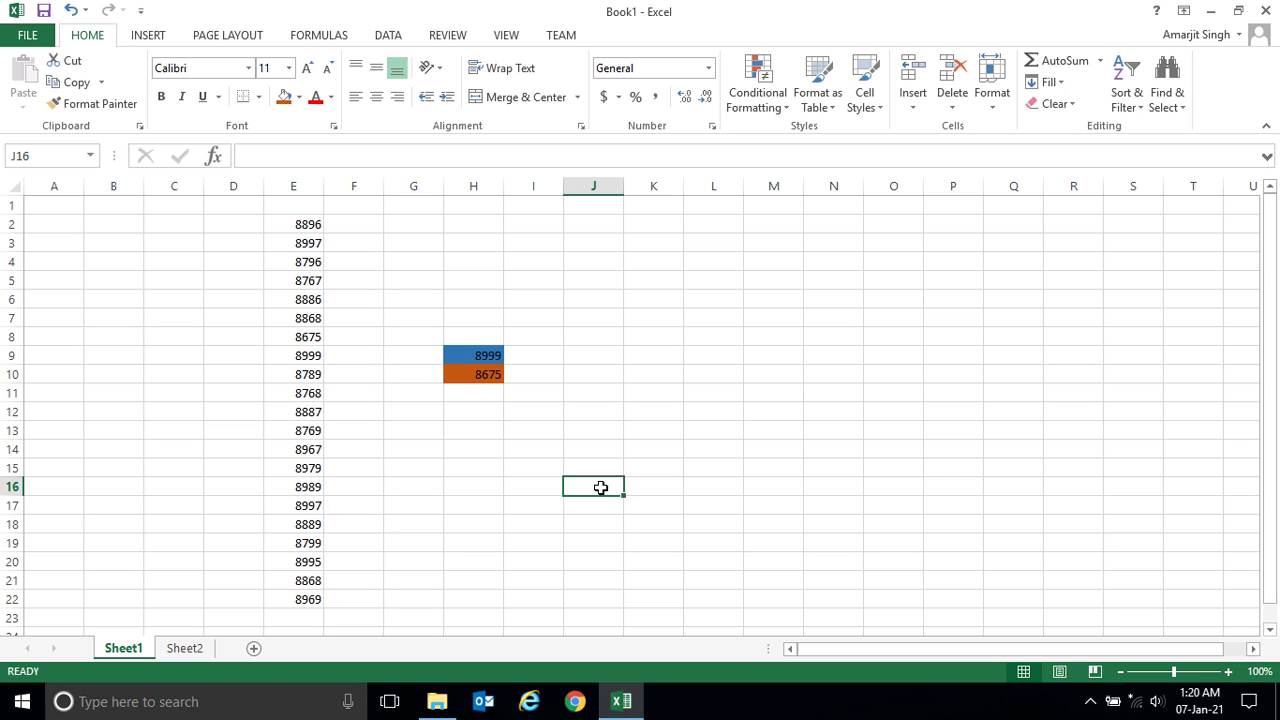
{"action": "left_click", "coordinate": [306, 300]}
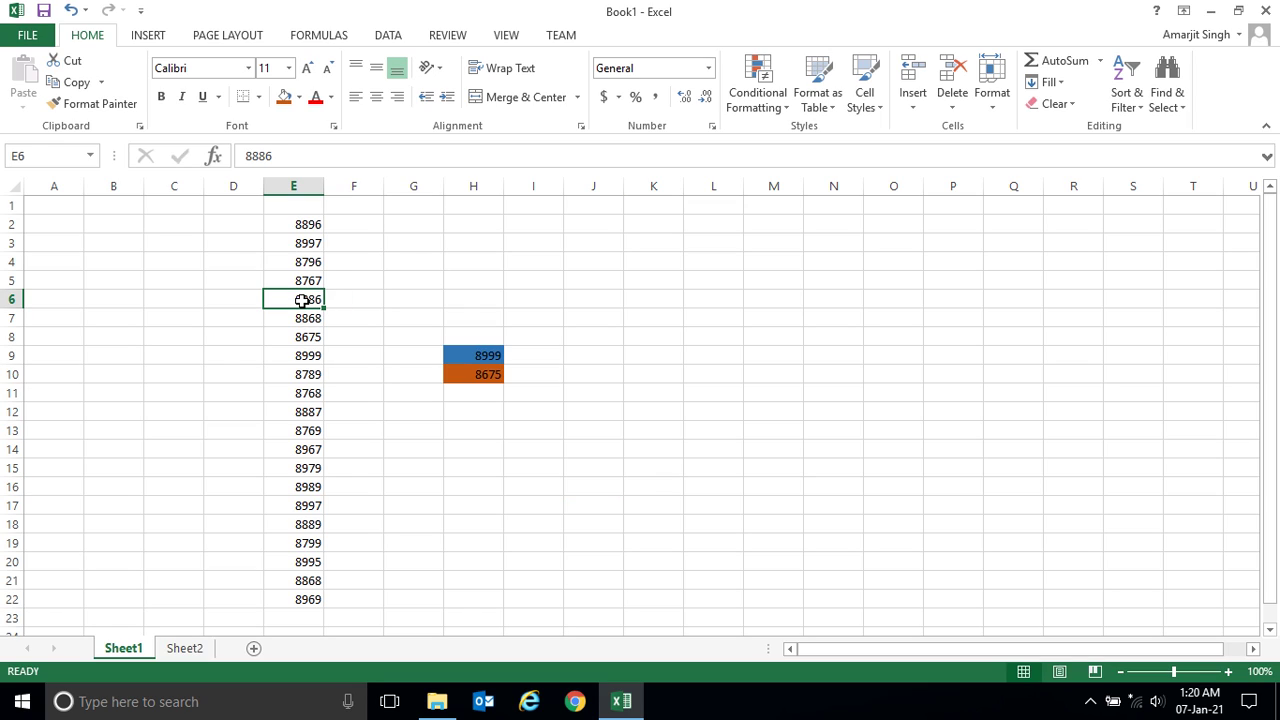
{"action": "left_click", "coordinate": [312, 433]}
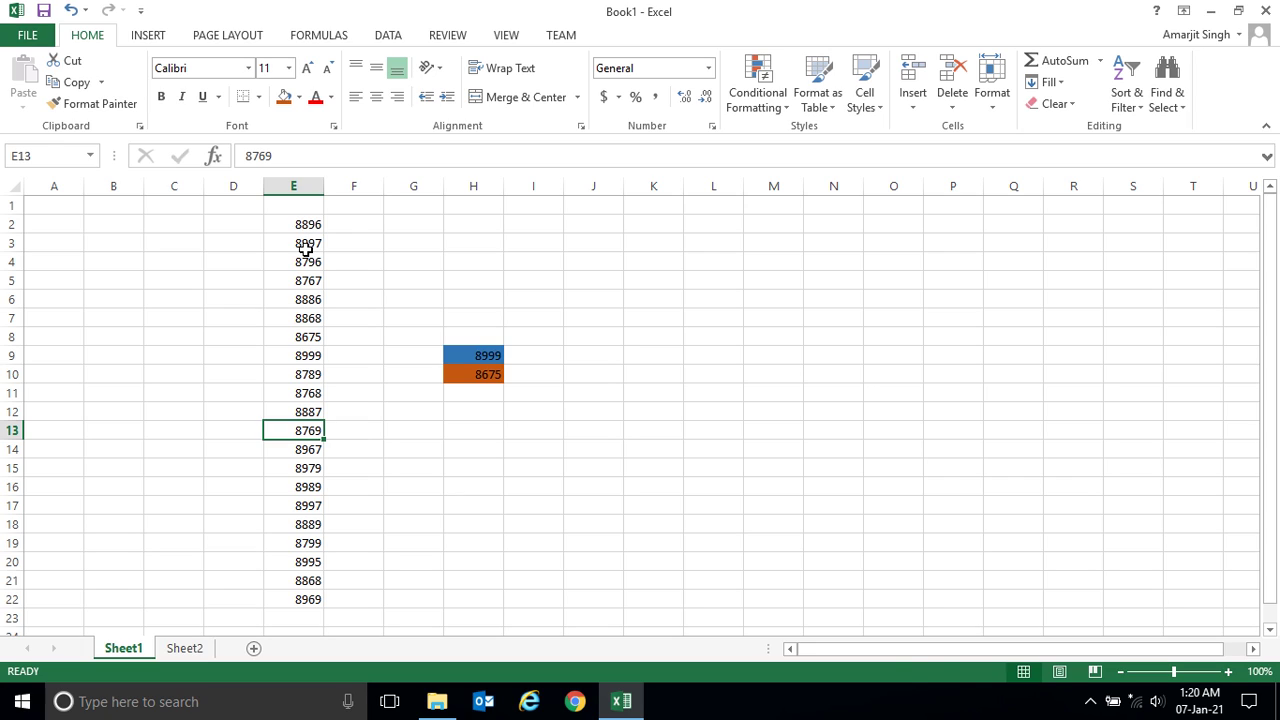
{"action": "left_click_drag", "start_coordinate": [306, 232], "coordinate": [296, 590]}
{"action": "left_click", "coordinate": [430, 540]}
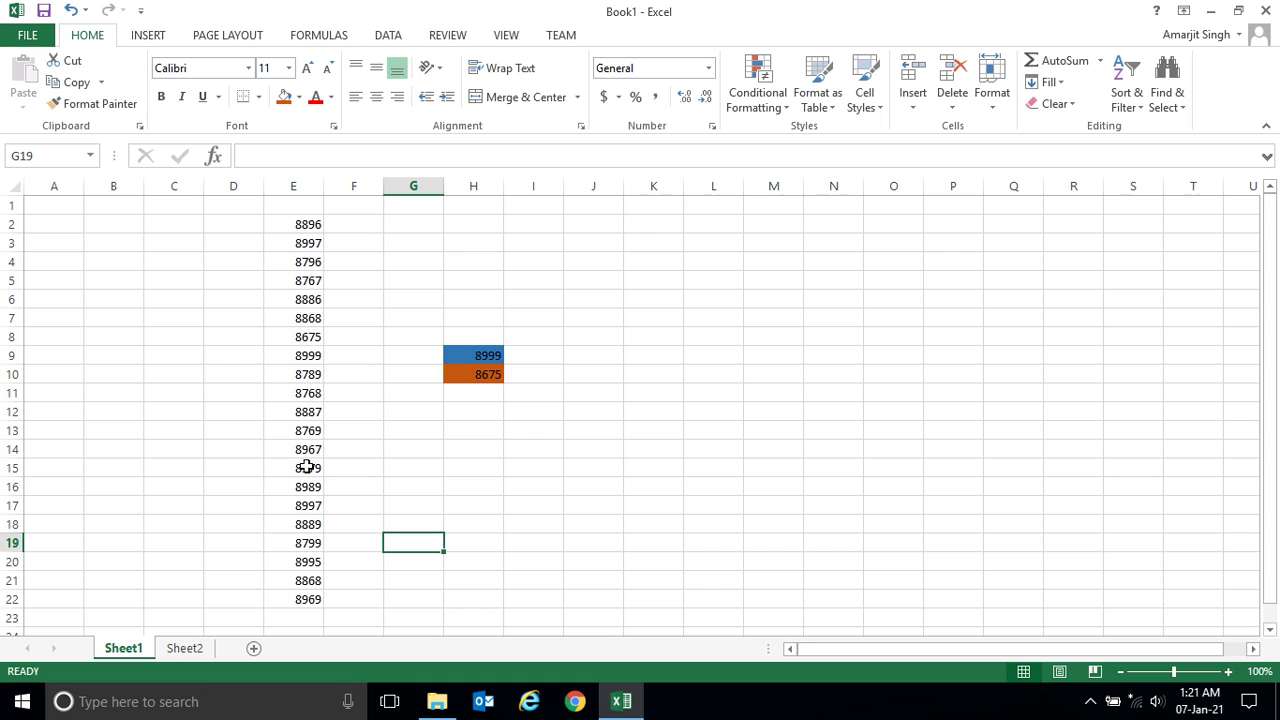
{"action": "left_click_drag", "start_coordinate": [308, 228], "coordinate": [288, 600]}
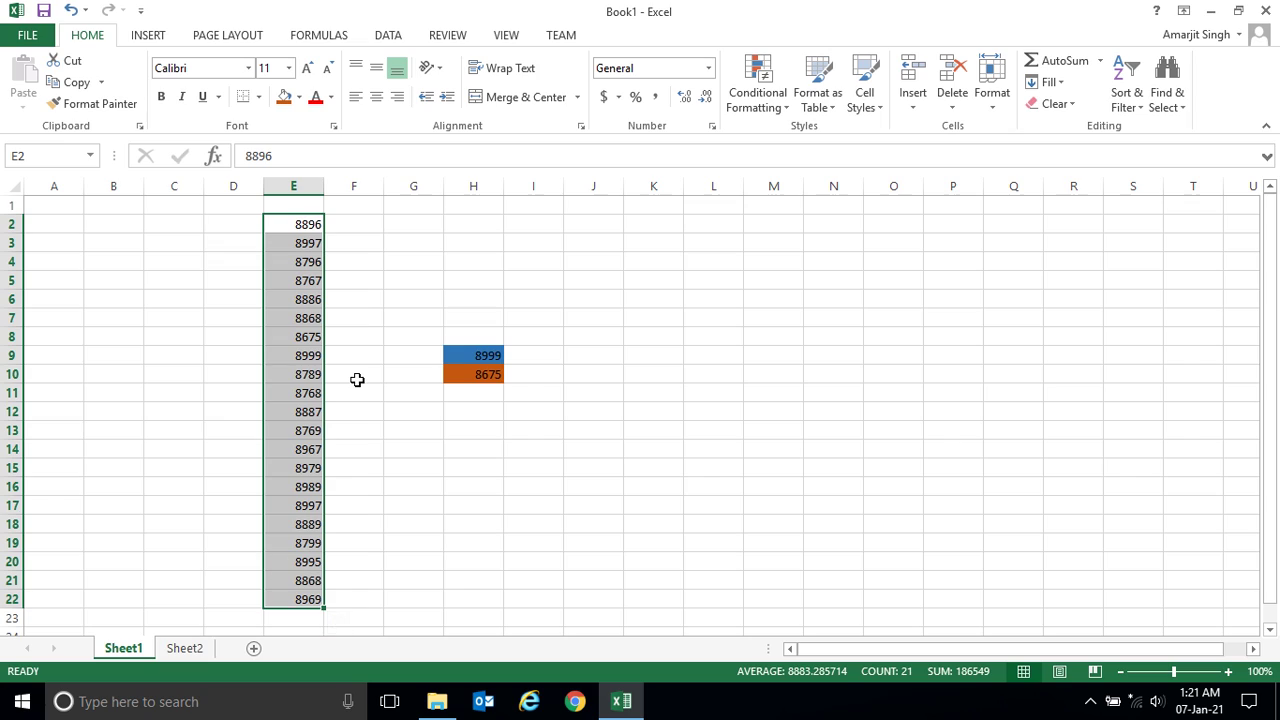
{"action": "left_click", "coordinate": [302, 355]}
{"action": "left_click", "coordinate": [307, 313]}
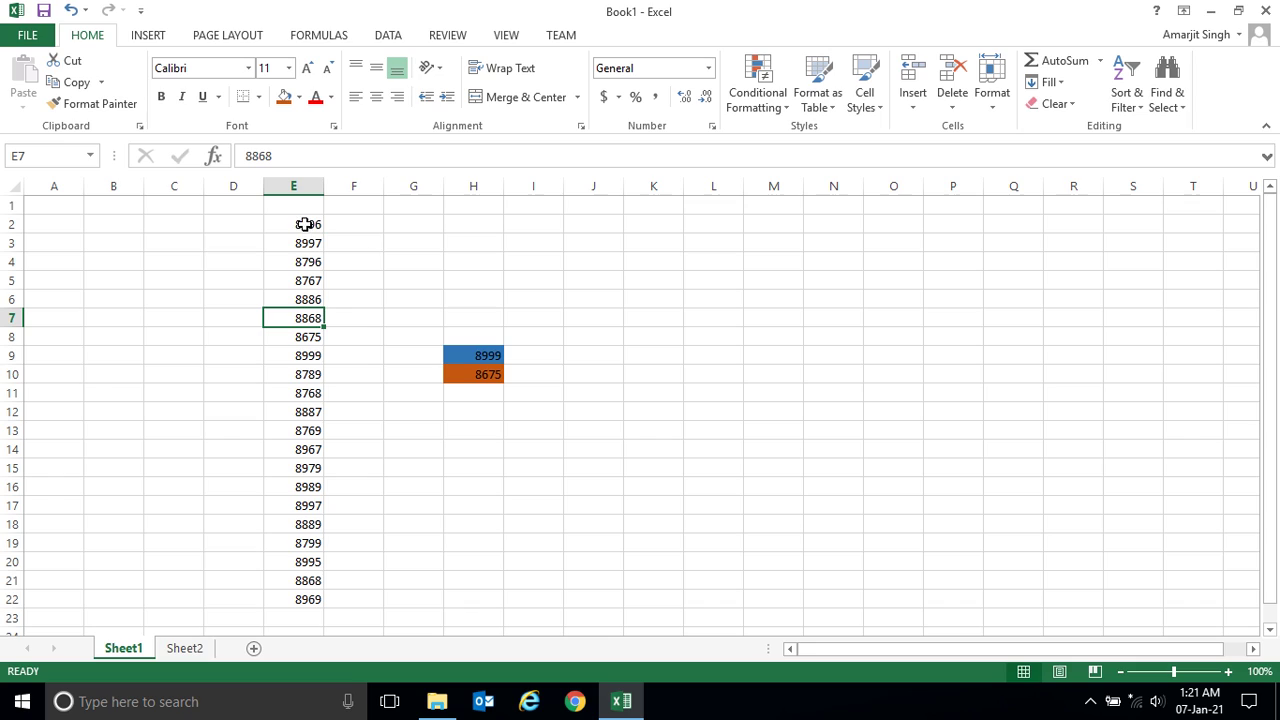
{"action": "left_click_drag", "start_coordinate": [303, 226], "coordinate": [290, 595]}
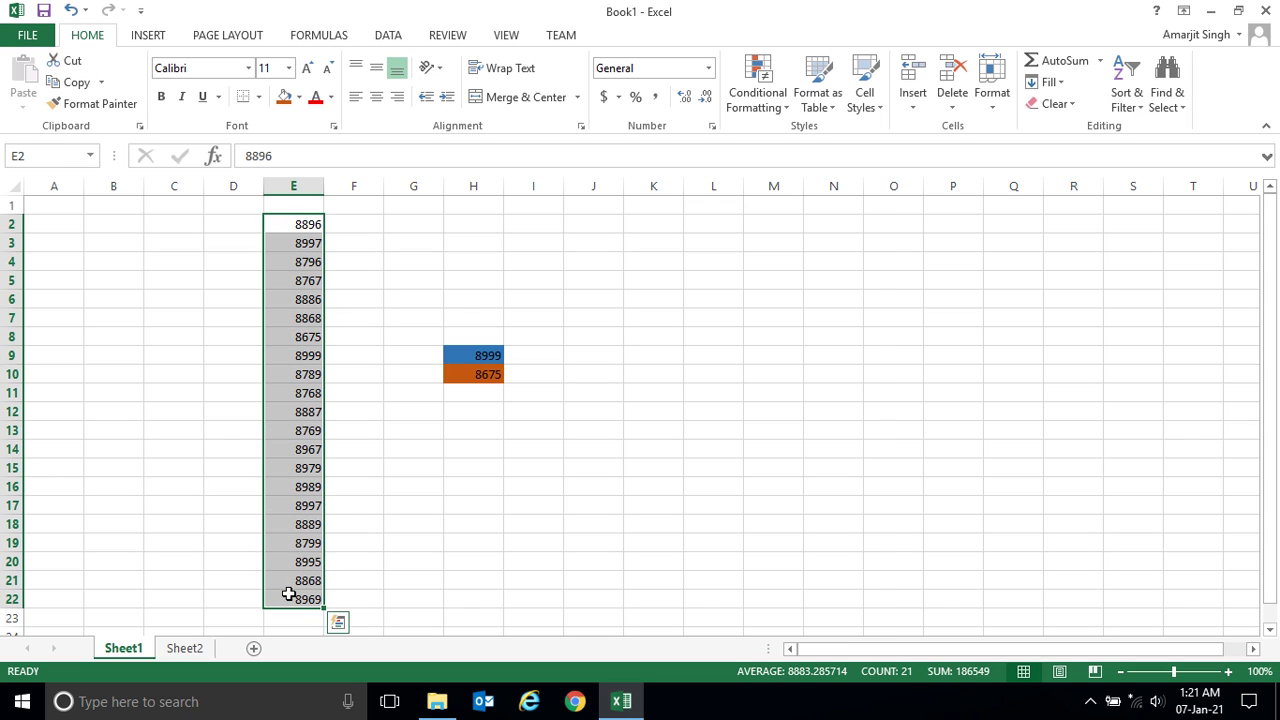
- Add a Greater Than 8886 rule on E2:E22 using Green Fill with Dark Green Text
{"action": "left_click", "coordinate": [770, 106]}
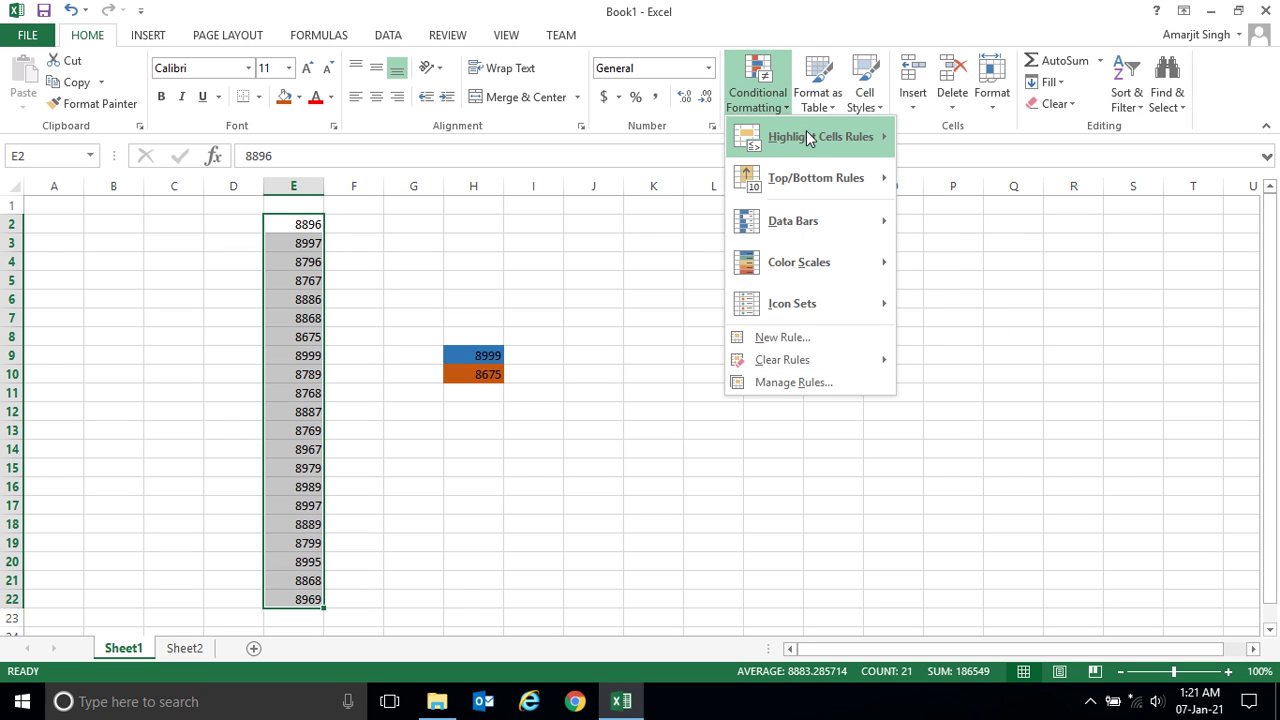
{"action": "mouse_move", "coordinate": [807, 132]}
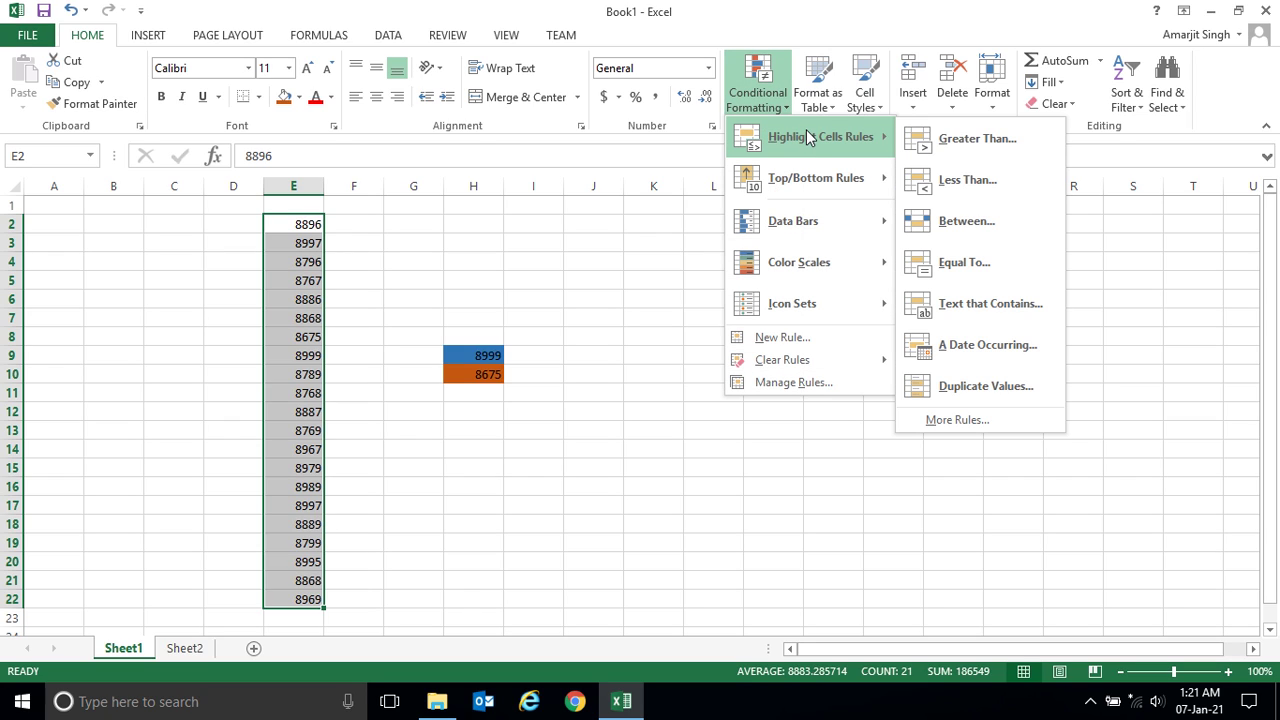
{"action": "left_click", "coordinate": [955, 140]}
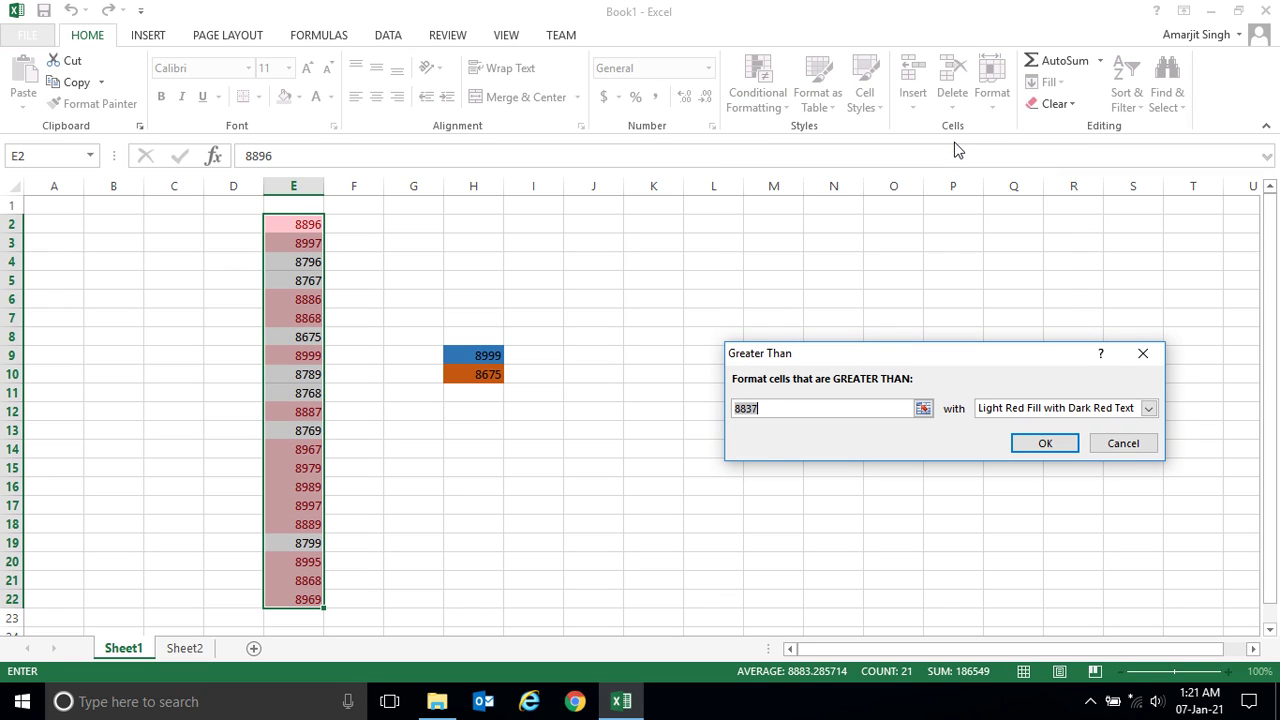
{"action": "left_click", "coordinate": [782, 411]}
{"action": "left_click_drag", "start_coordinate": [806, 407], "coordinate": [737, 407]}
{"action": "type", "text": "8886"}
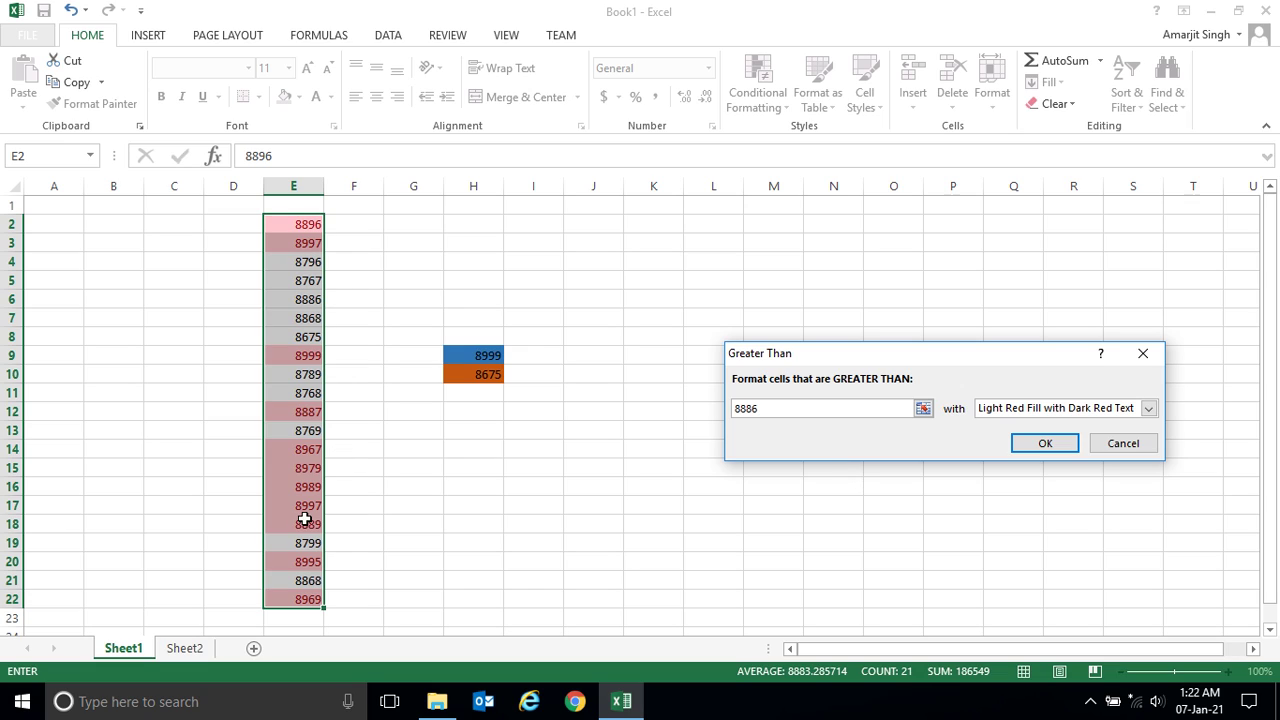
{"action": "left_click", "coordinate": [1148, 408]}
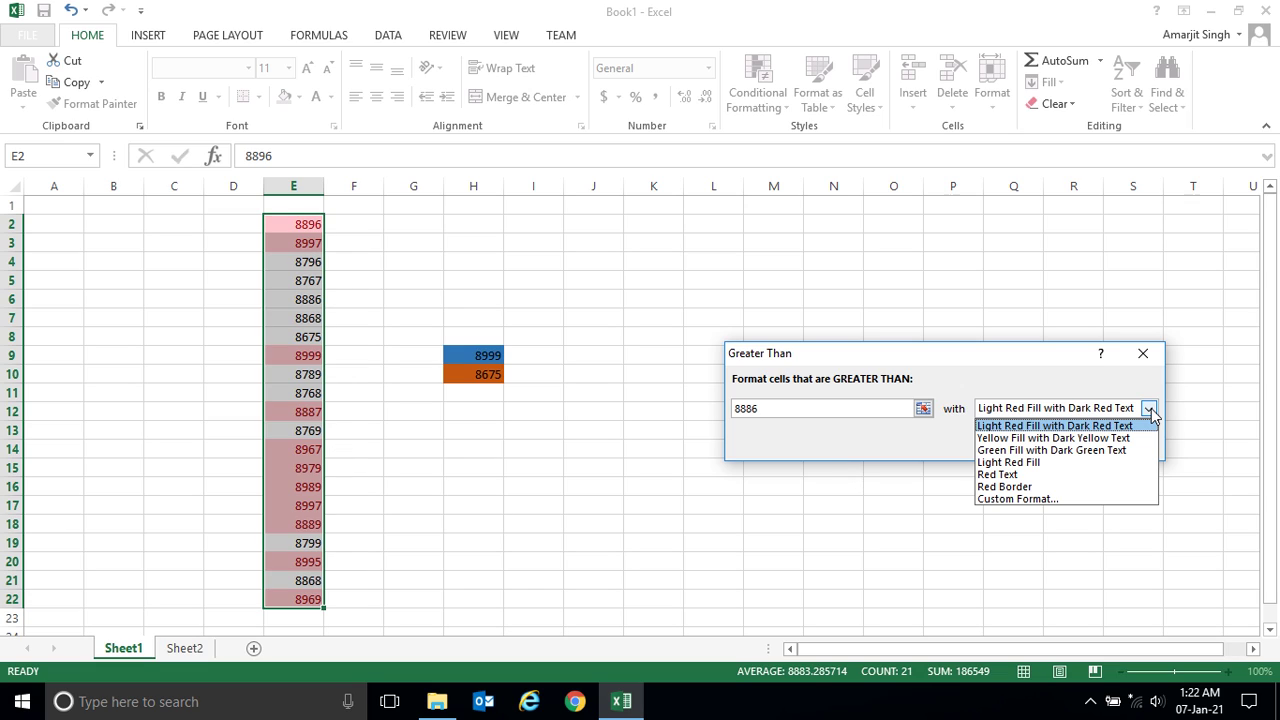
{"action": "left_click", "coordinate": [1022, 452]}
{"action": "left_click", "coordinate": [1044, 446]}
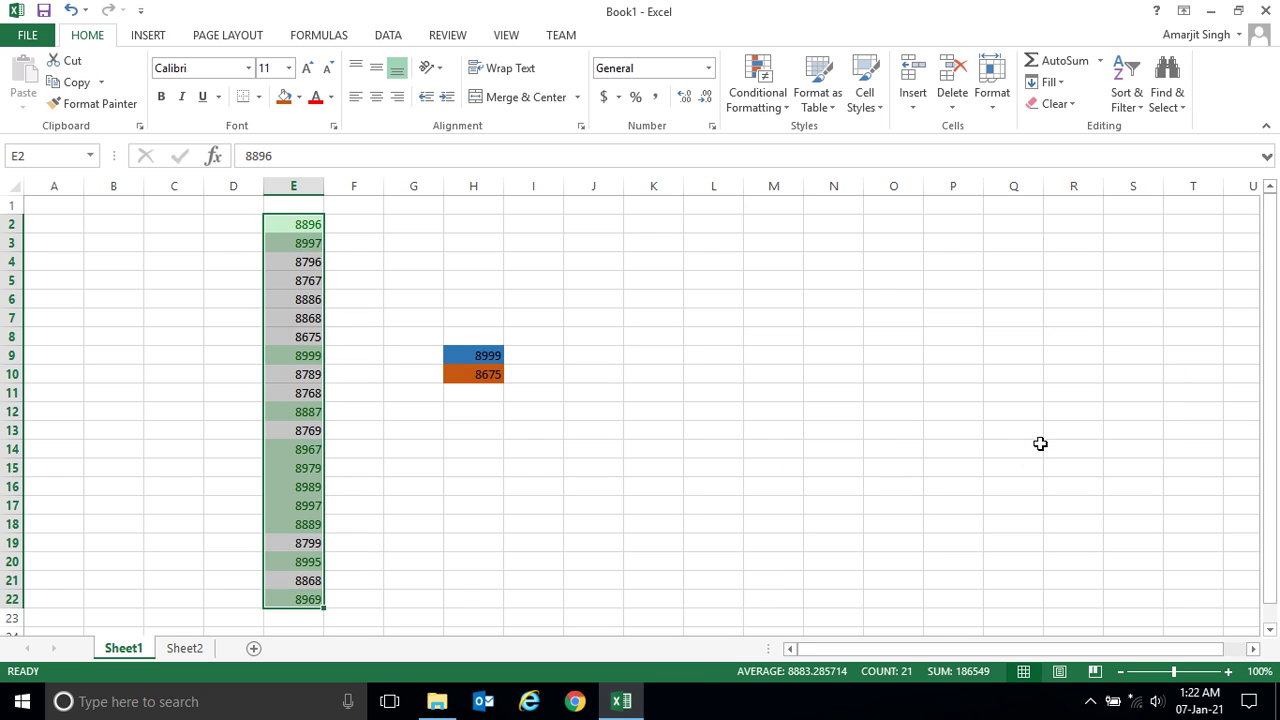
{"action": "left_click", "coordinate": [801, 503]}
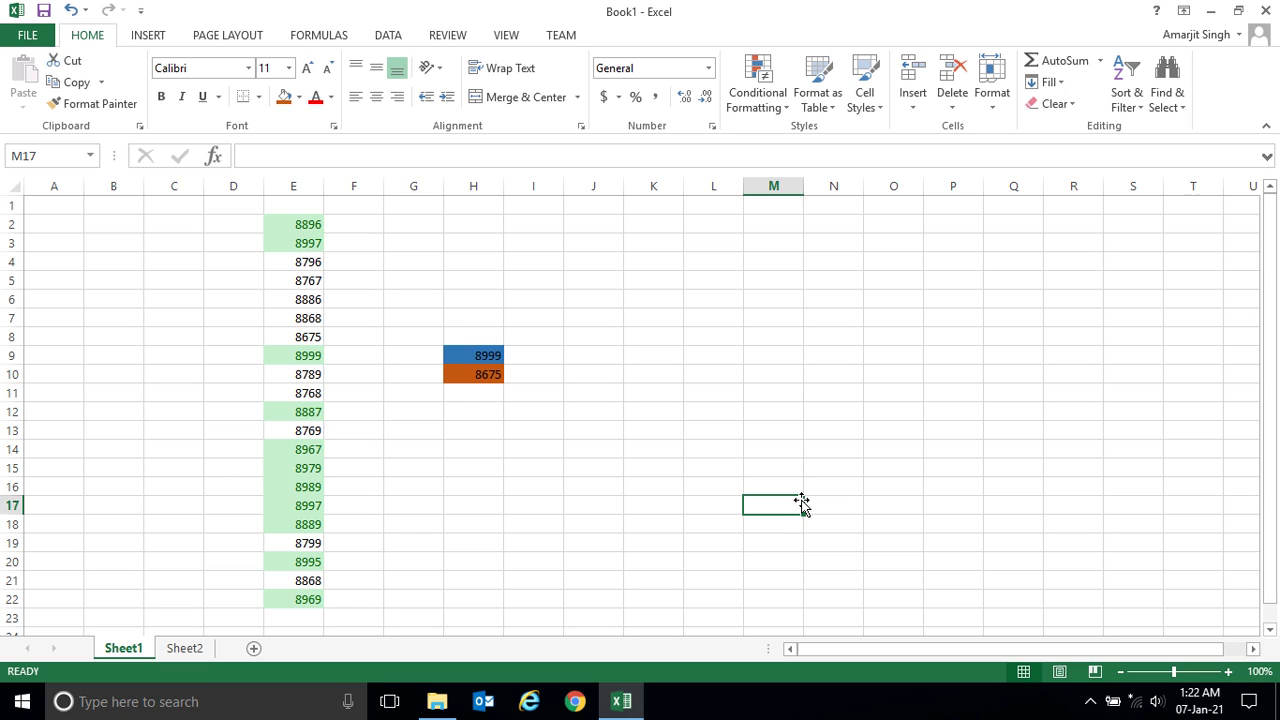
- Start another Greater Than highlighting rule, then cancel it without applying anything
{"action": "left_click", "coordinate": [306, 300]}
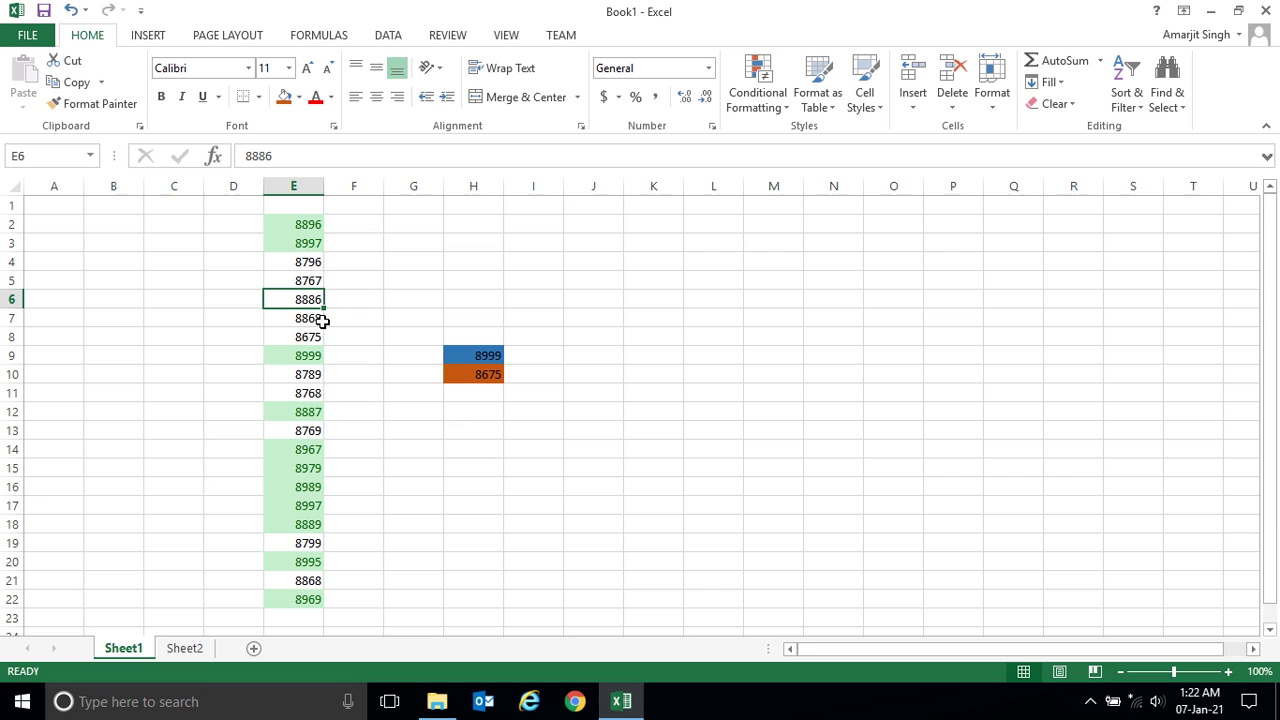
{"action": "left_click", "coordinate": [783, 110]}
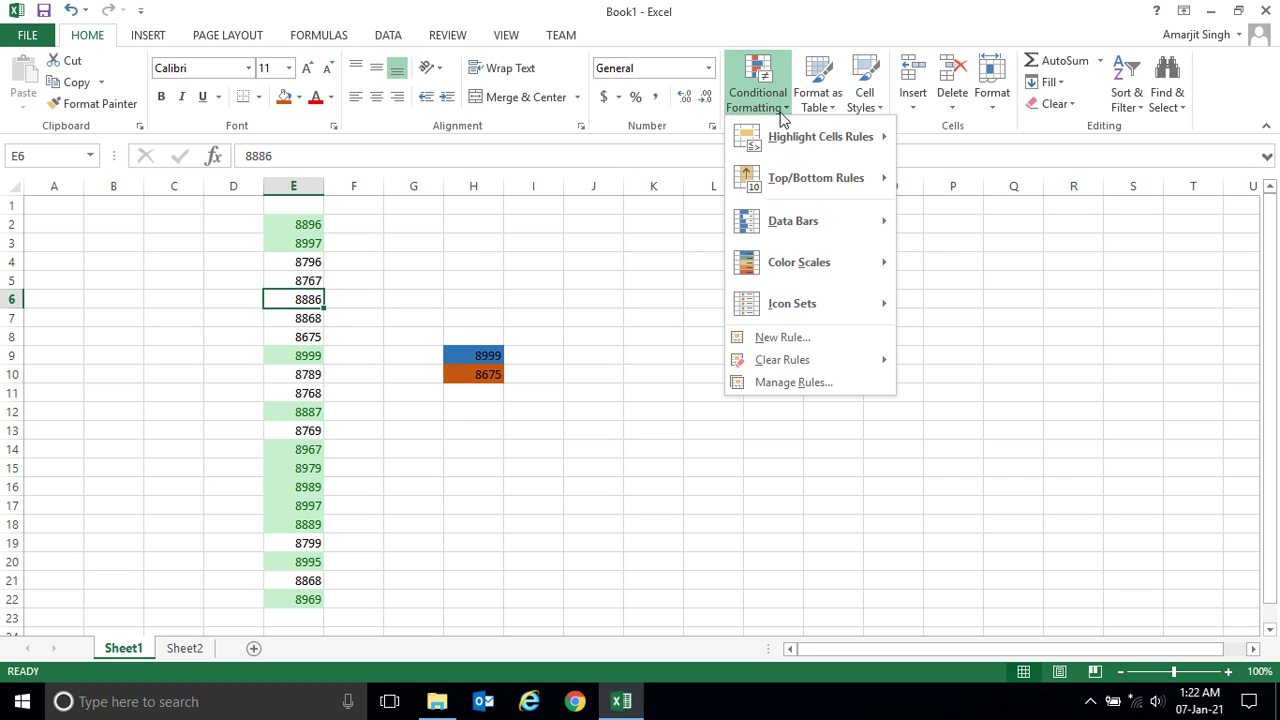
{"action": "mouse_move", "coordinate": [824, 142]}
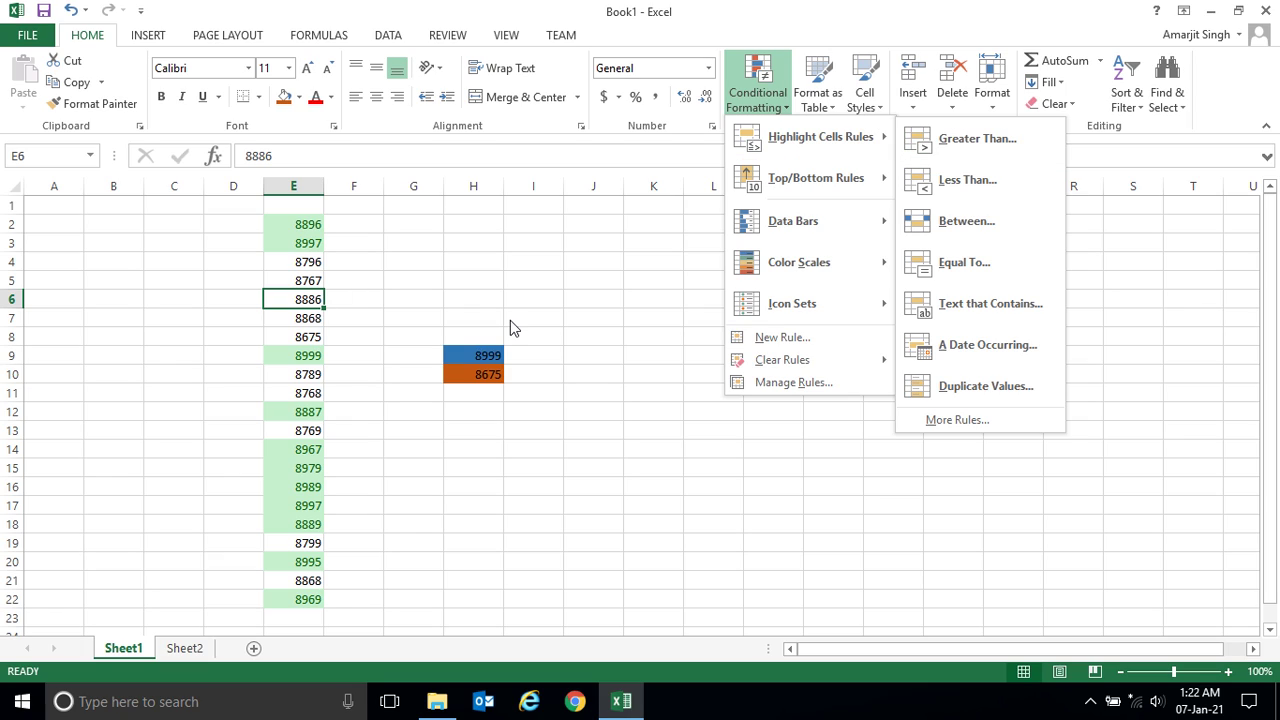
{"action": "left_click", "coordinate": [308, 302]}
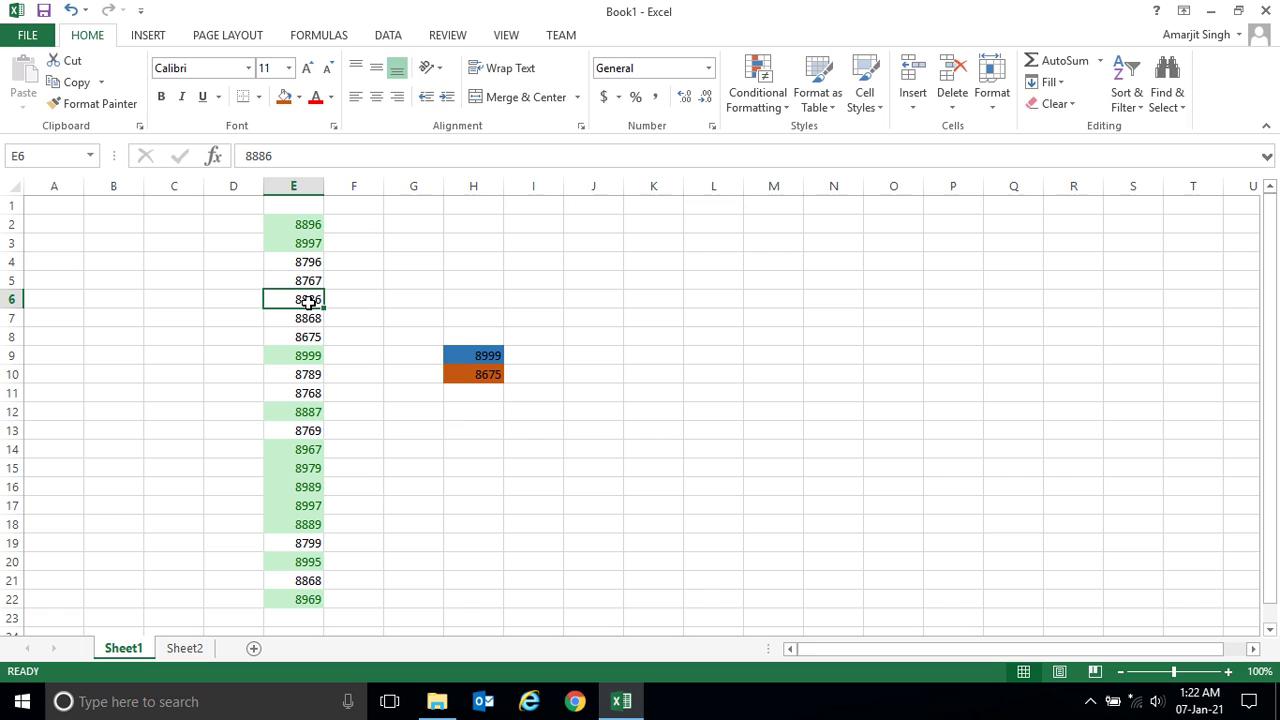
{"action": "left_click", "coordinate": [782, 106]}
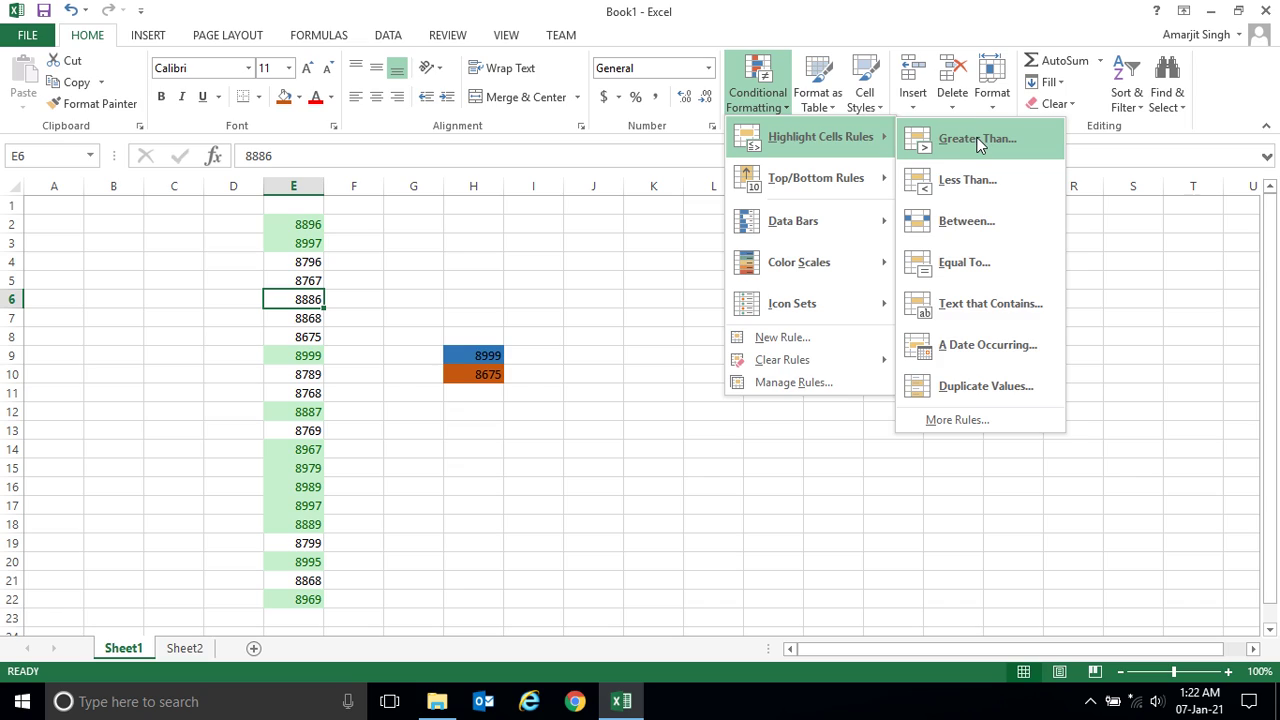
{"action": "left_click", "coordinate": [975, 137]}
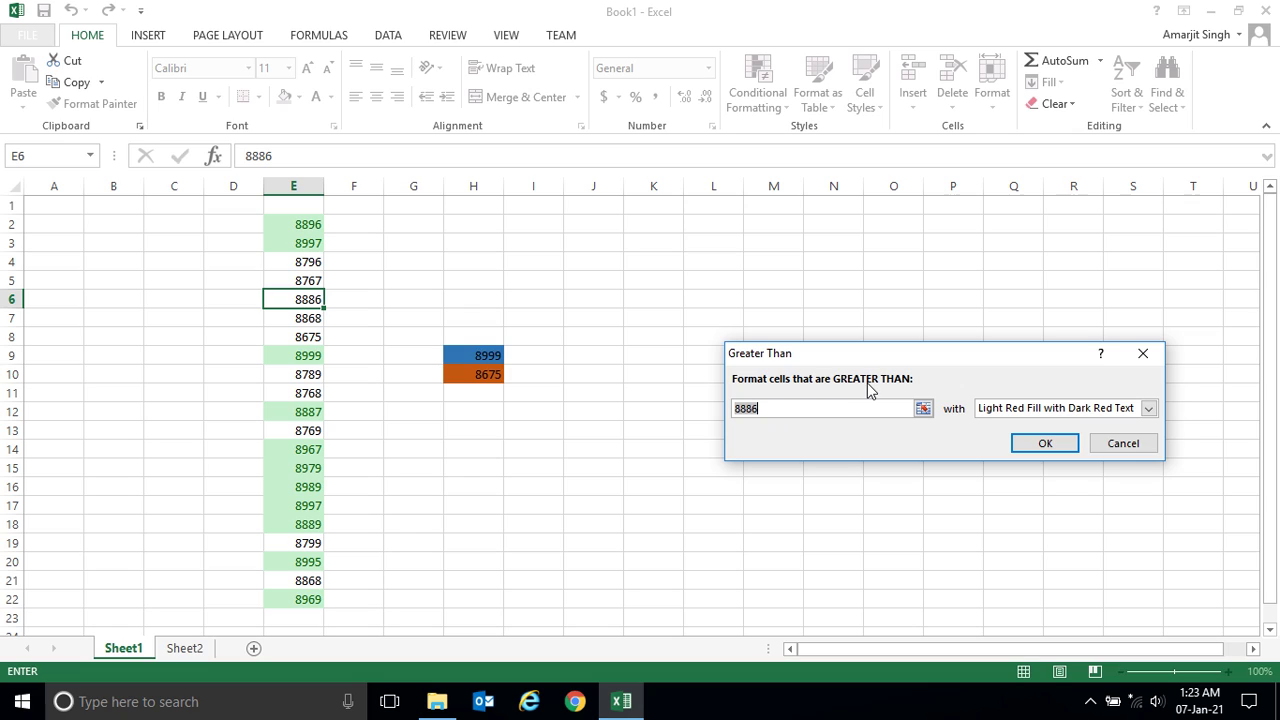
{"action": "left_click", "coordinate": [767, 408]}
{"action": "left_click", "coordinate": [1150, 447]}
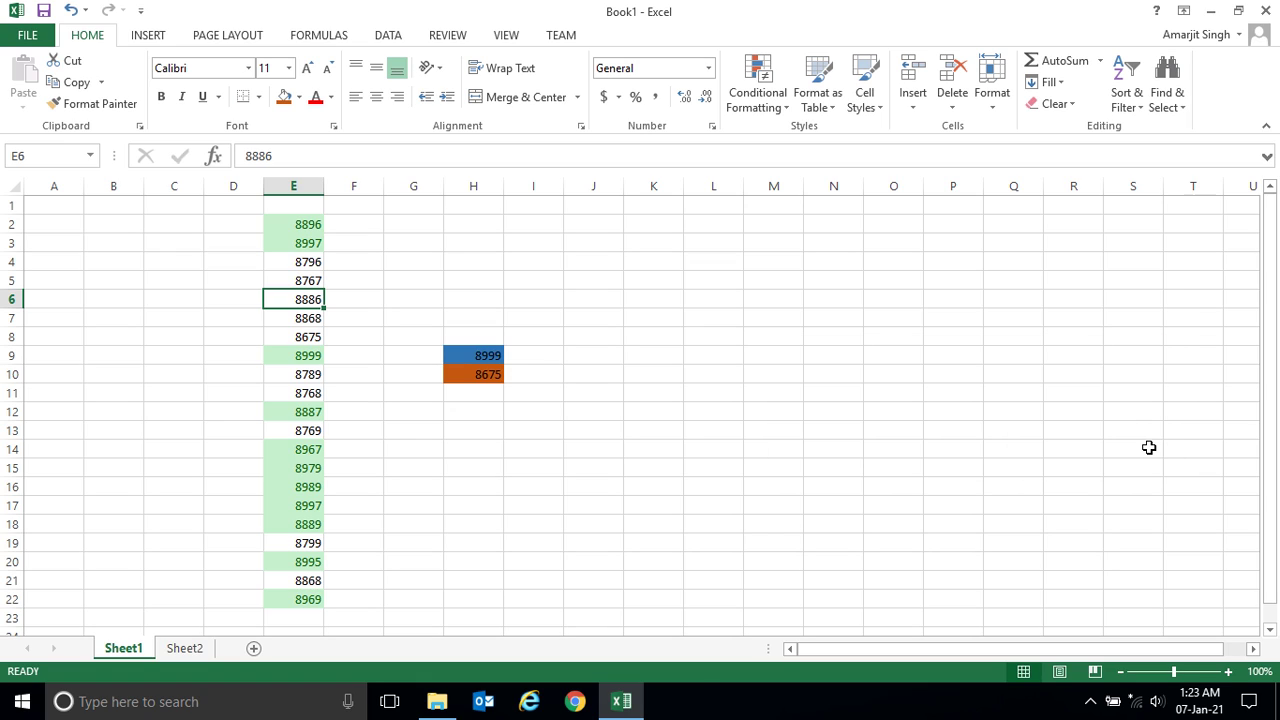
- Use Format Painter to copy blank cell L5's plain formatting over E2:E22
{"action": "left_click", "coordinate": [727, 484]}
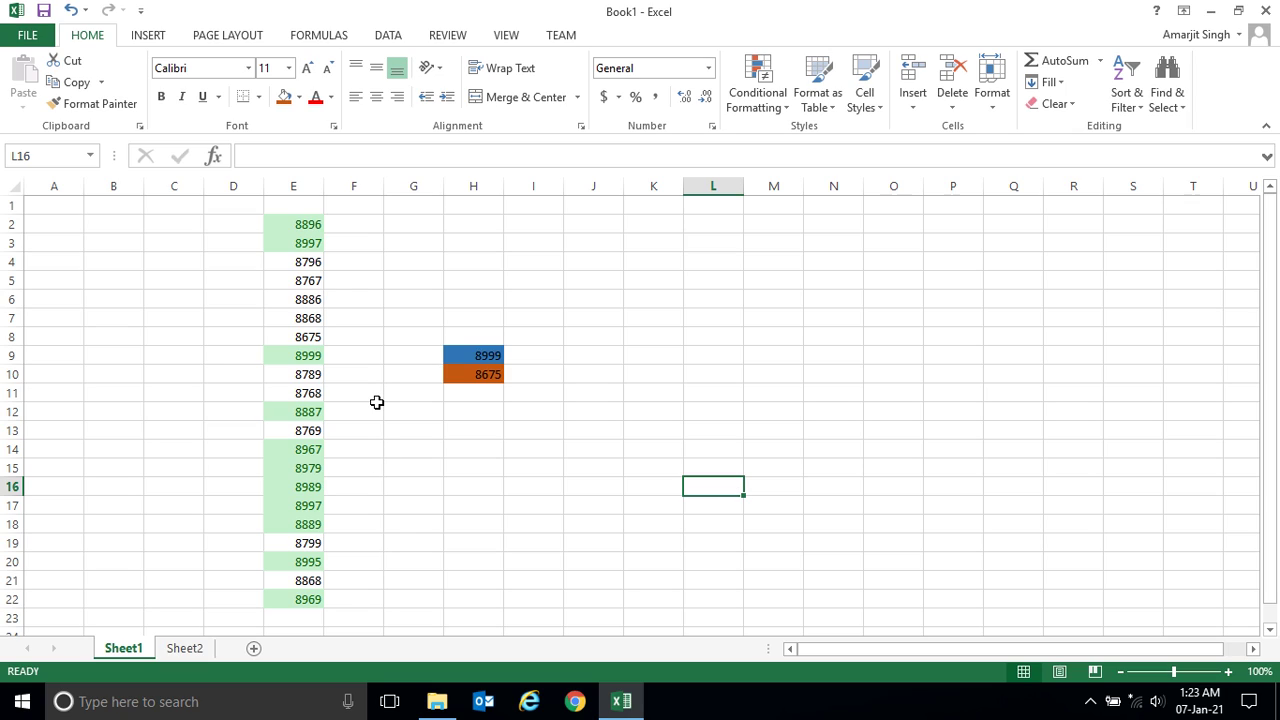
{"action": "left_click", "coordinate": [294, 299]}
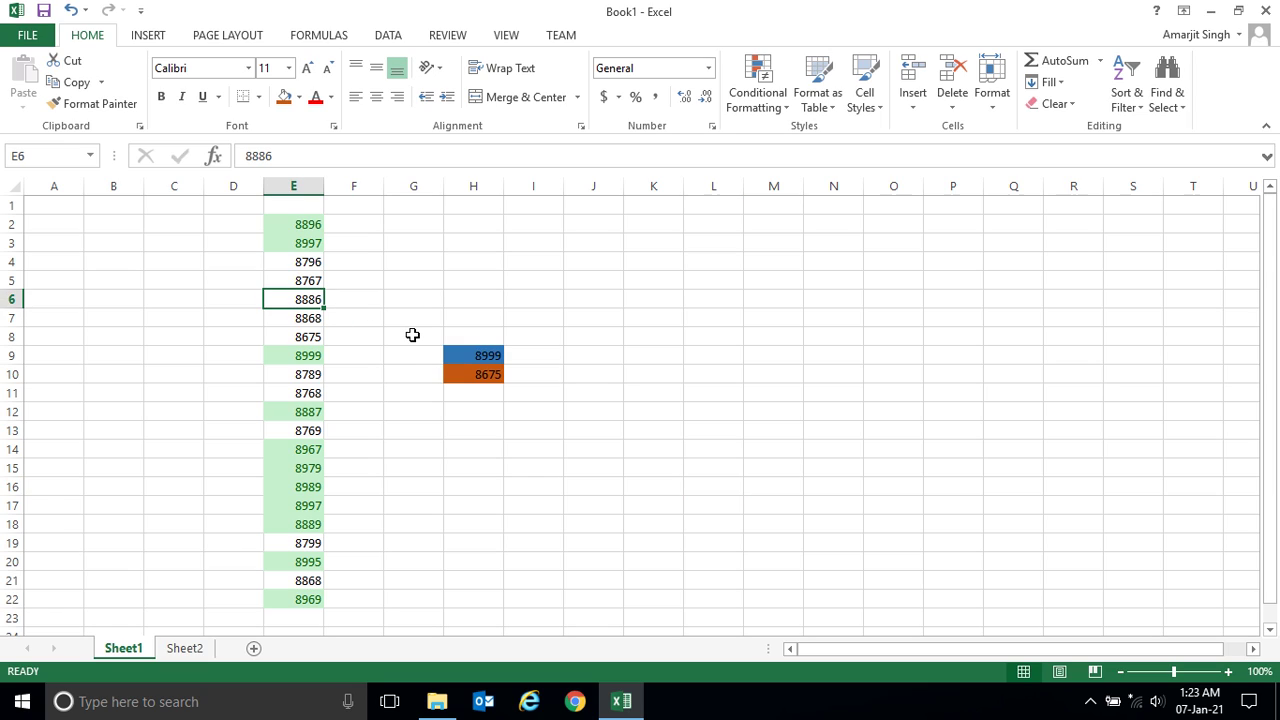
{"action": "left_click", "coordinate": [614, 323]}
{"action": "left_click", "coordinate": [729, 286]}
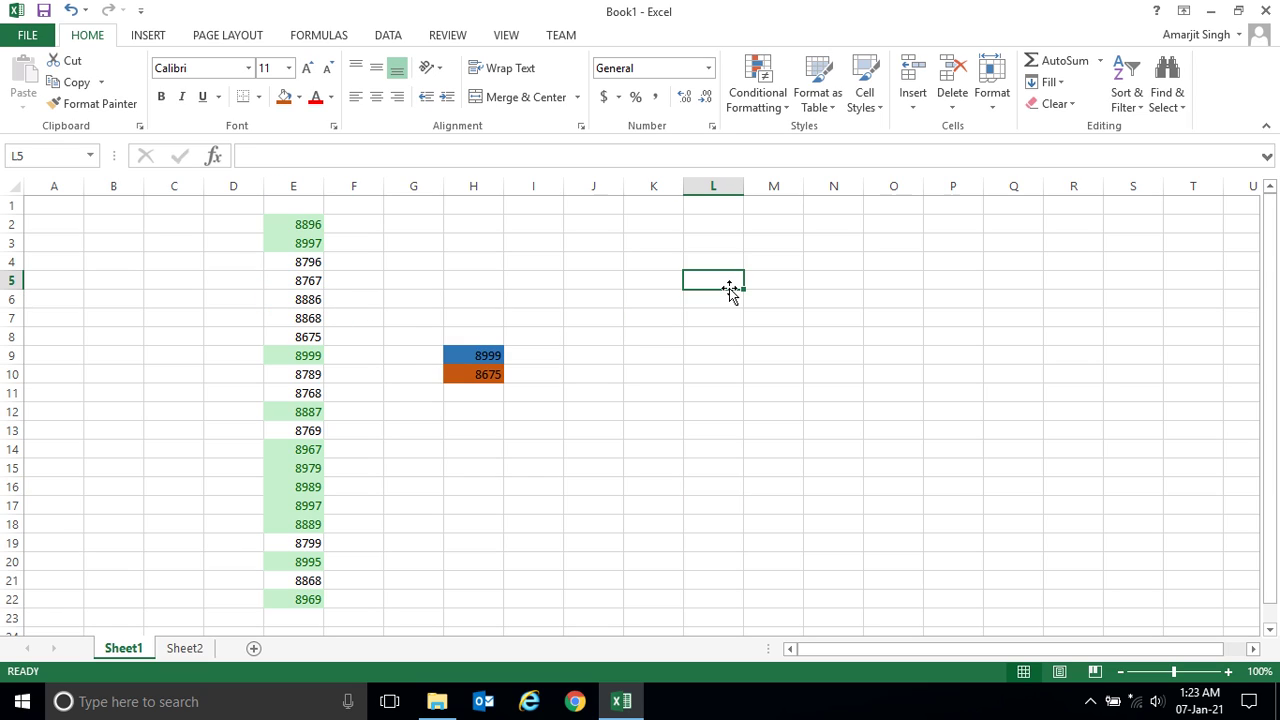
{"action": "left_click", "coordinate": [92, 103]}
{"action": "left_click_drag", "start_coordinate": [300, 218], "coordinate": [300, 600]}
{"action": "left_click", "coordinate": [523, 518]}
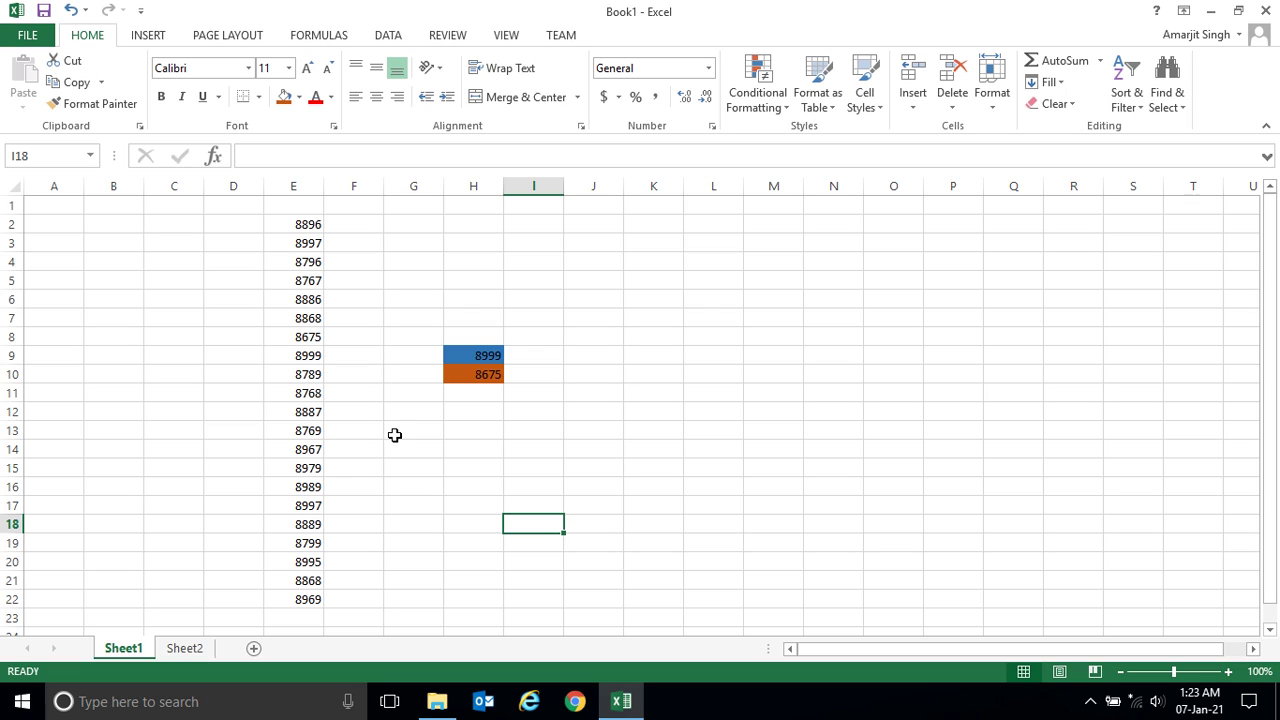
- Check the values in E3 and E19, then select E2 through E22
{"action": "left_click", "coordinate": [303, 244]}
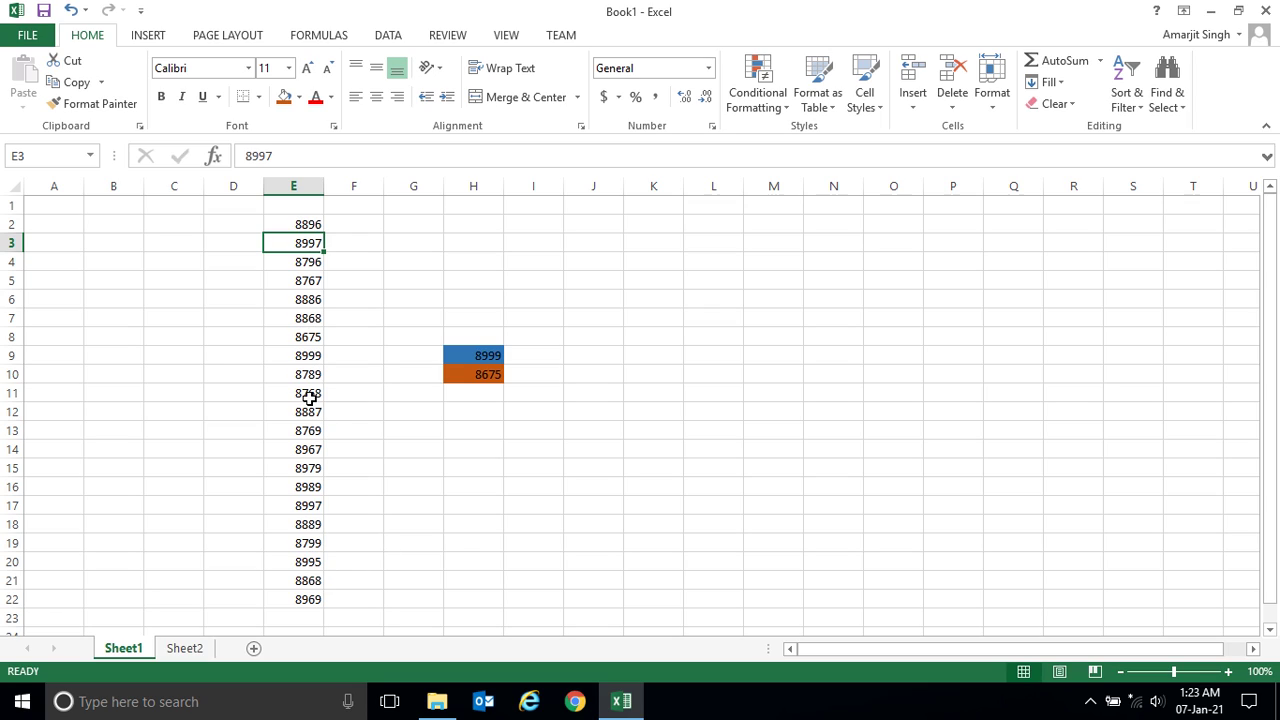
{"action": "left_click", "coordinate": [304, 541]}
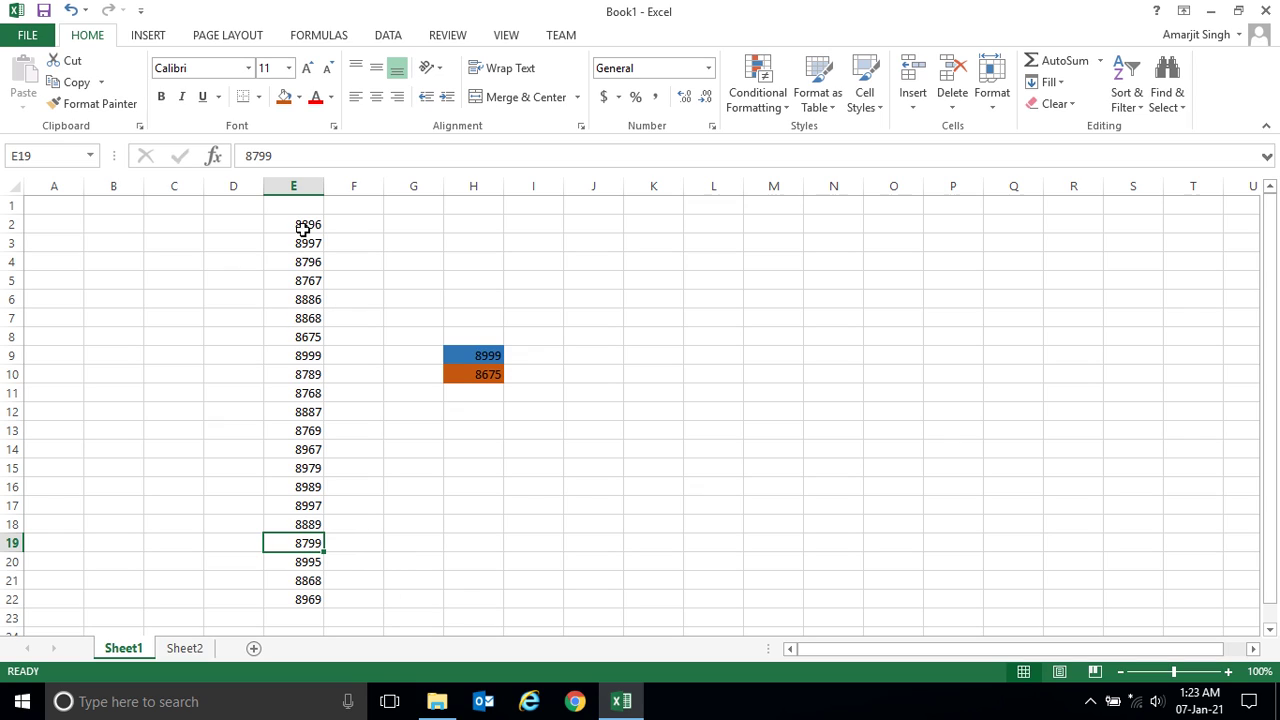
{"action": "left_click_drag", "start_coordinate": [300, 225], "coordinate": [290, 598]}
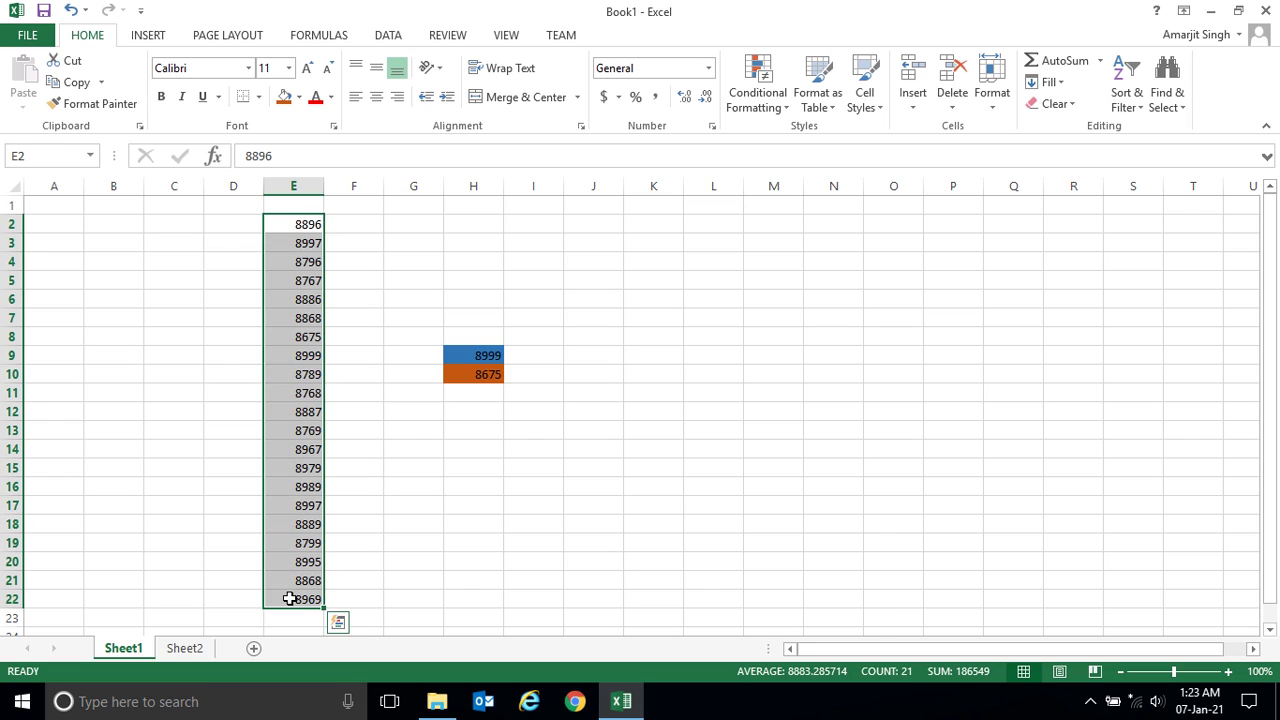
- Add a Less Than 8799 rule on E2:E22 using Yellow Fill with Dark Yellow Text
{"action": "left_click", "coordinate": [784, 110]}
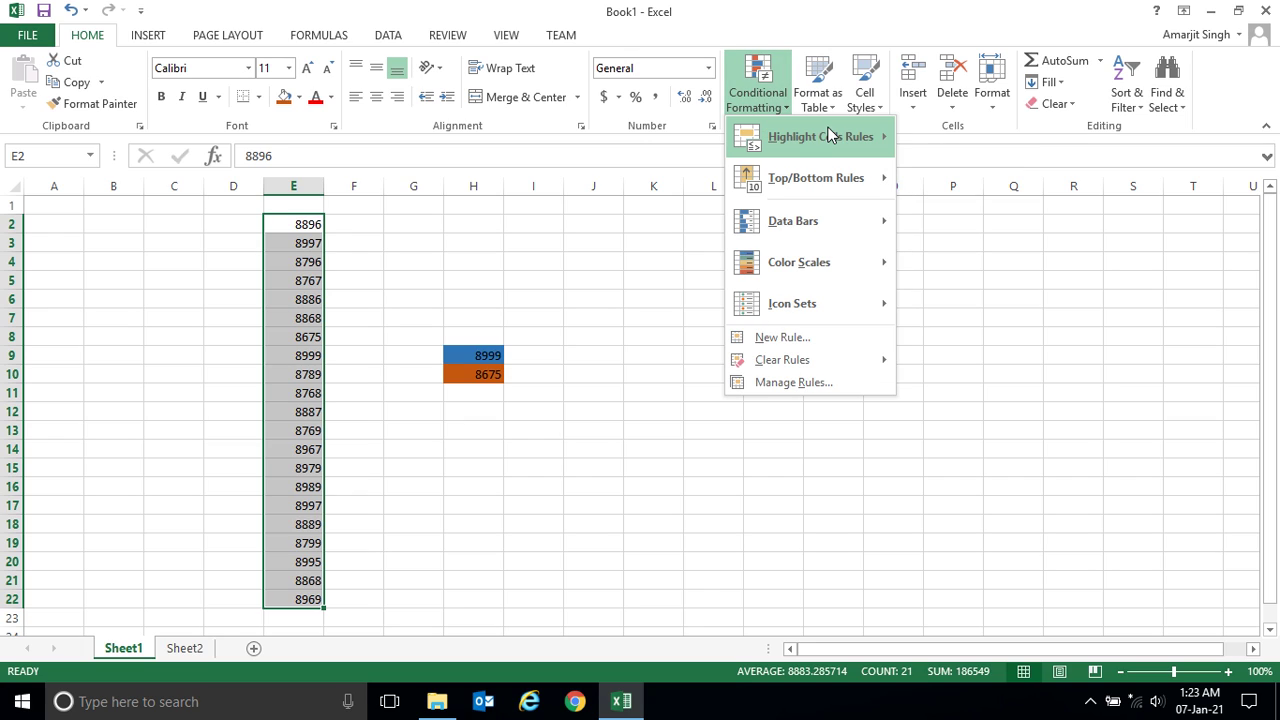
{"action": "mouse_move", "coordinate": [829, 136]}
{"action": "left_click", "coordinate": [975, 185]}
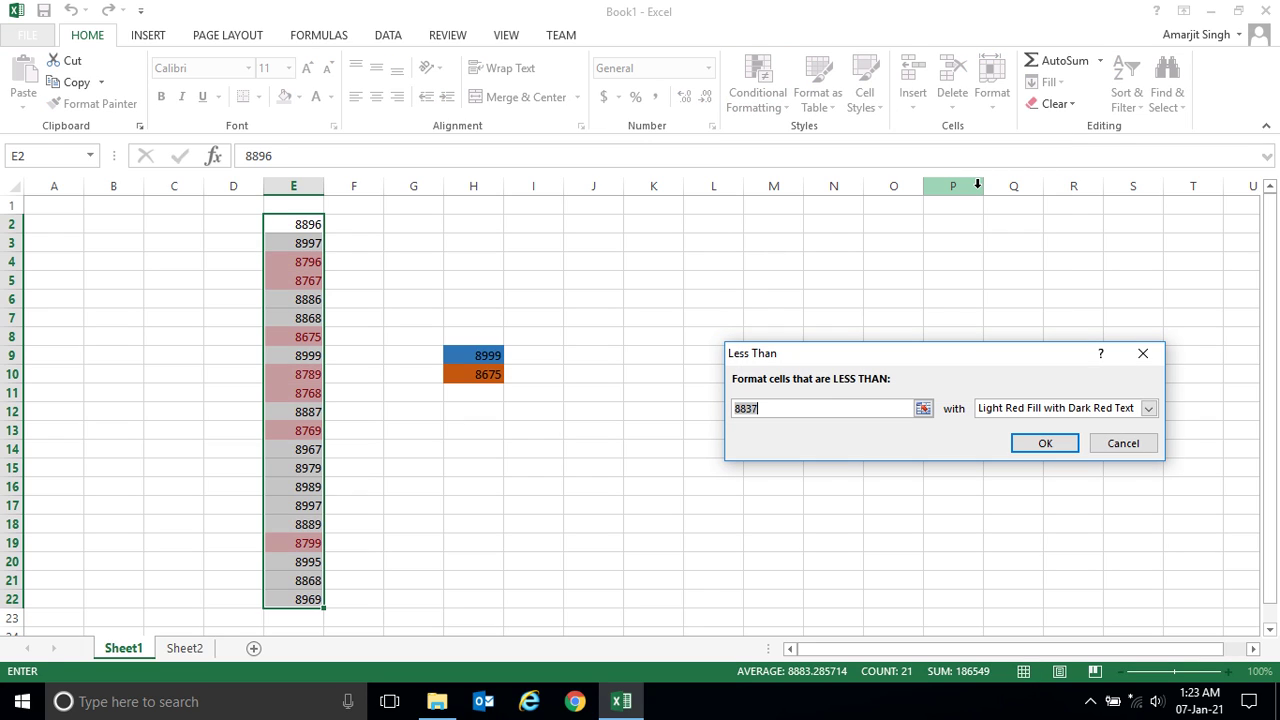
{"action": "left_click", "coordinate": [787, 408]}
{"action": "left_click_drag", "start_coordinate": [787, 408], "coordinate": [676, 409]}
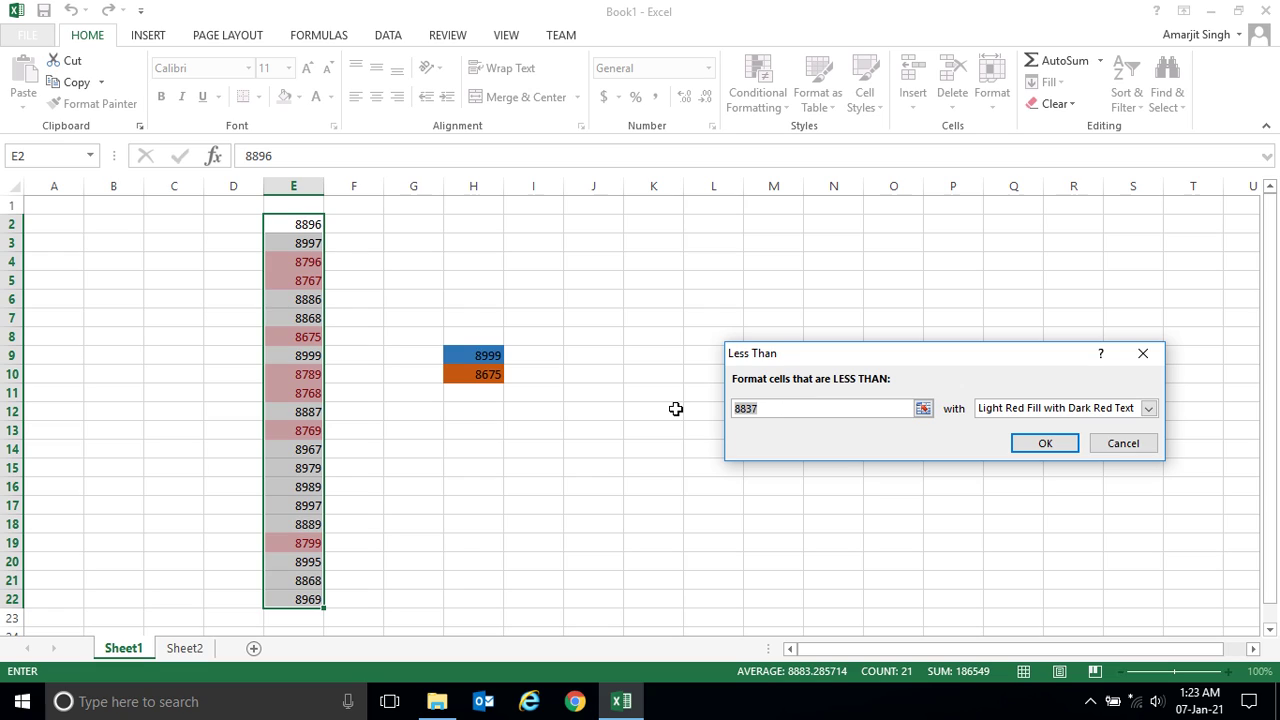
{"action": "type", "text": "87"}
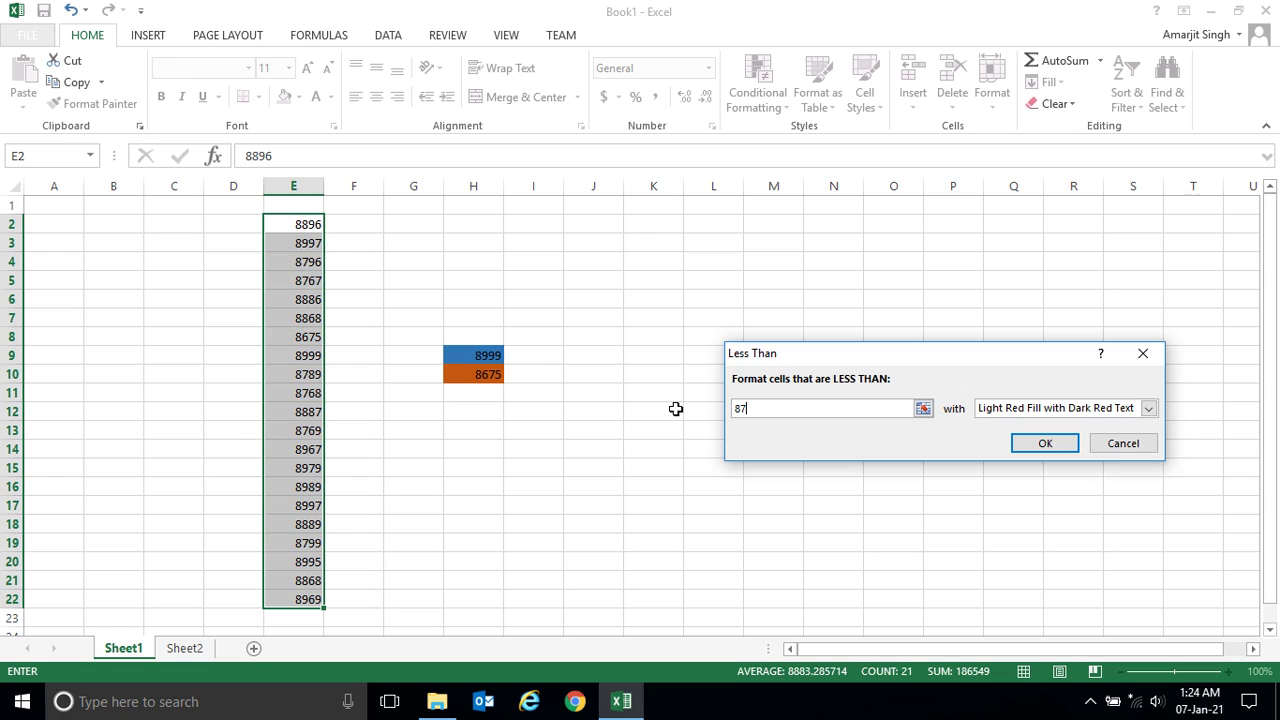
{"action": "type", "text": "99"}
{"action": "left_click", "coordinate": [676, 409]}
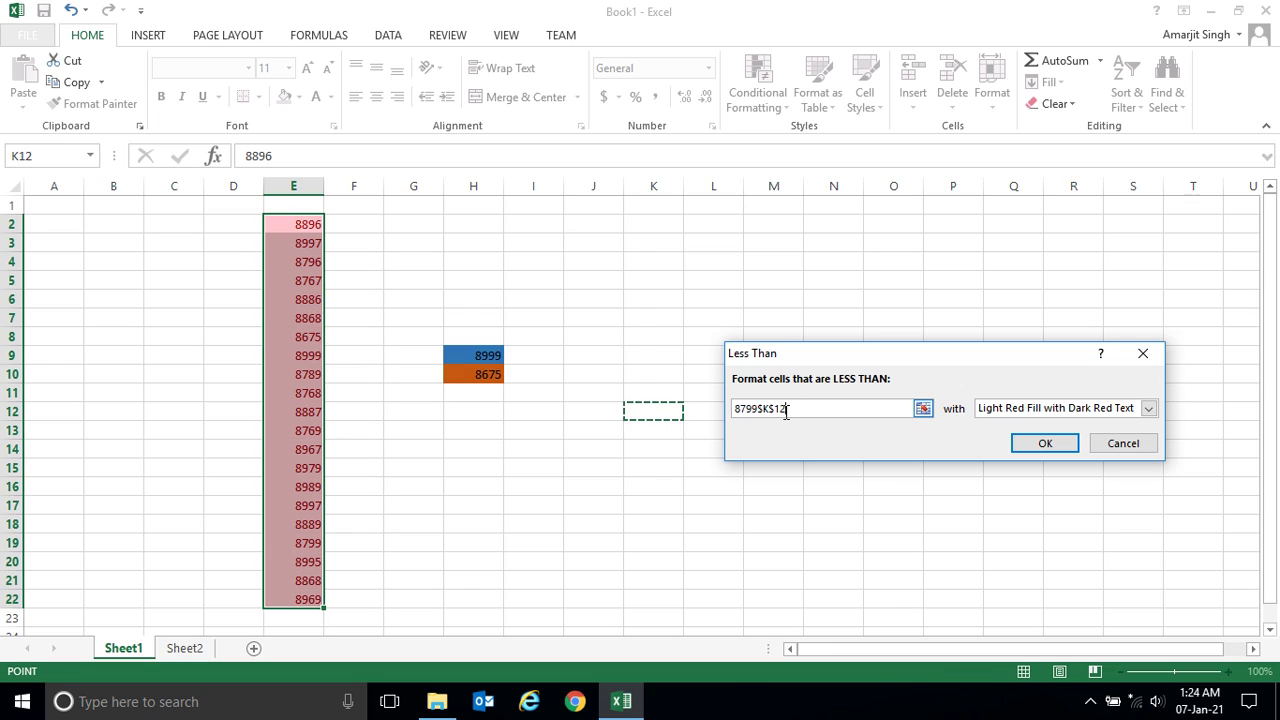
{"action": "left_click_drag", "start_coordinate": [793, 409], "coordinate": [688, 409]}
{"action": "type", "text": "8"}
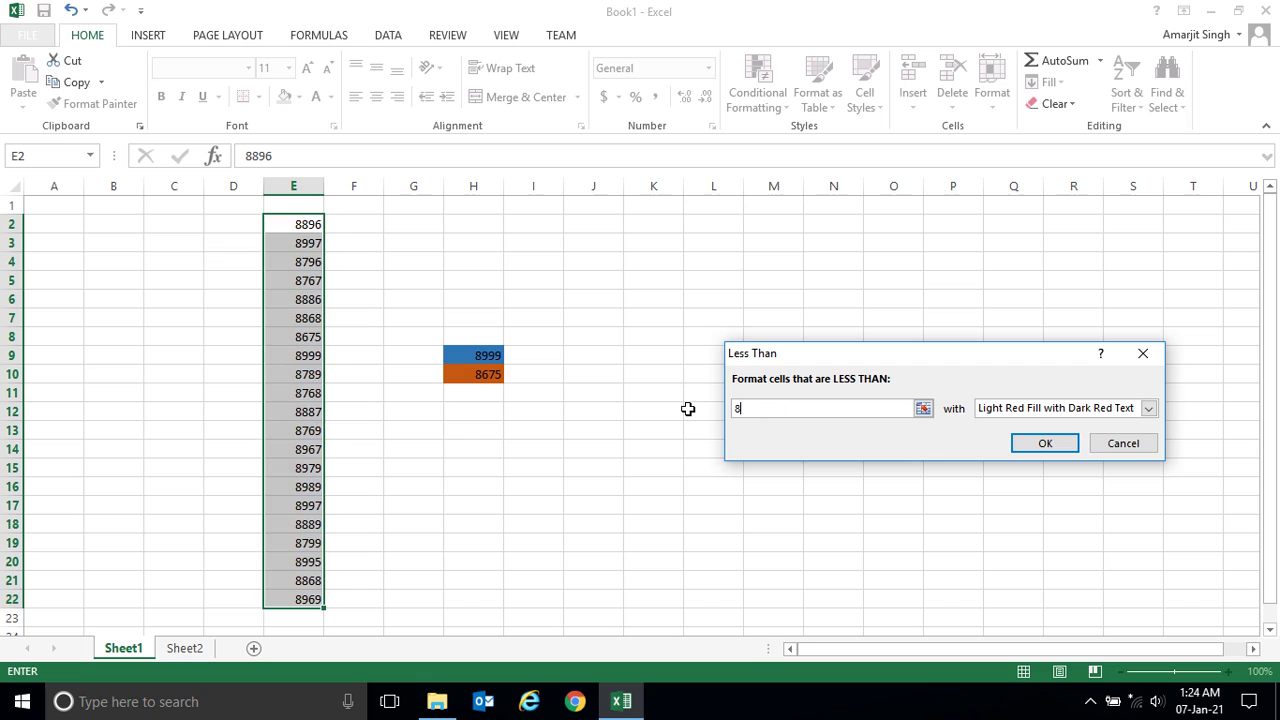
{"action": "type", "text": "799"}
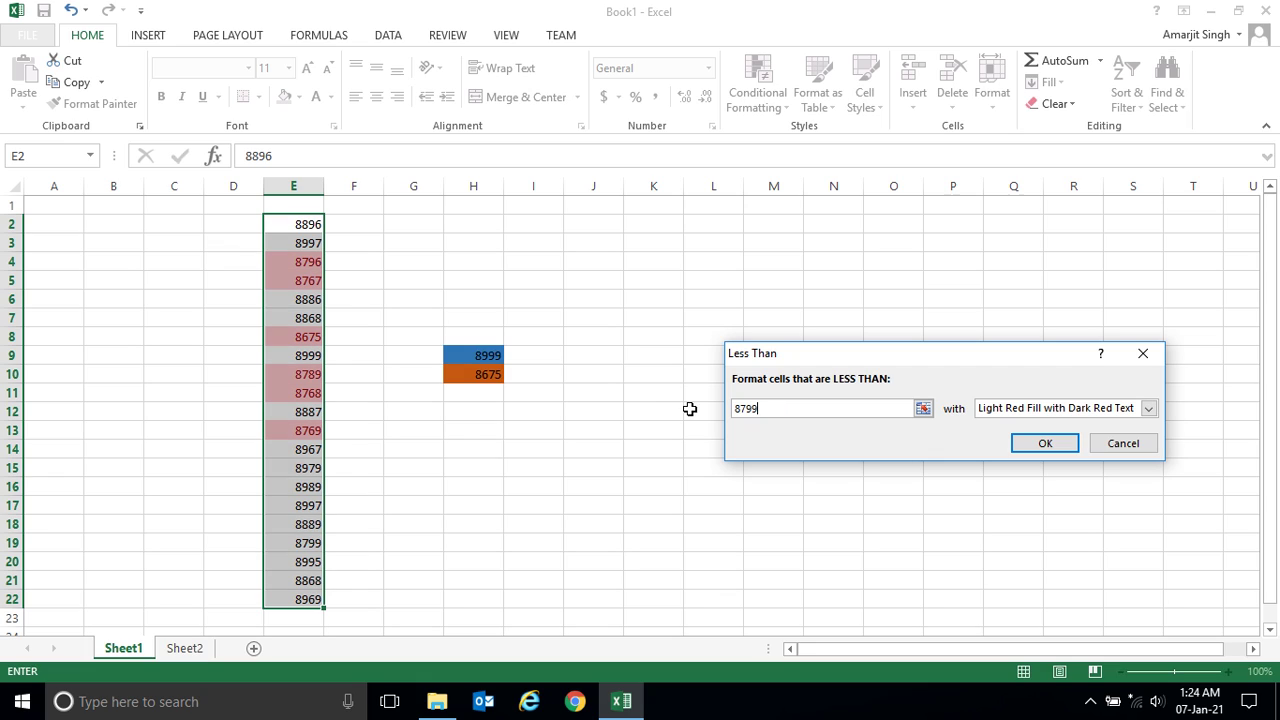
{"action": "left_click", "coordinate": [1149, 408]}
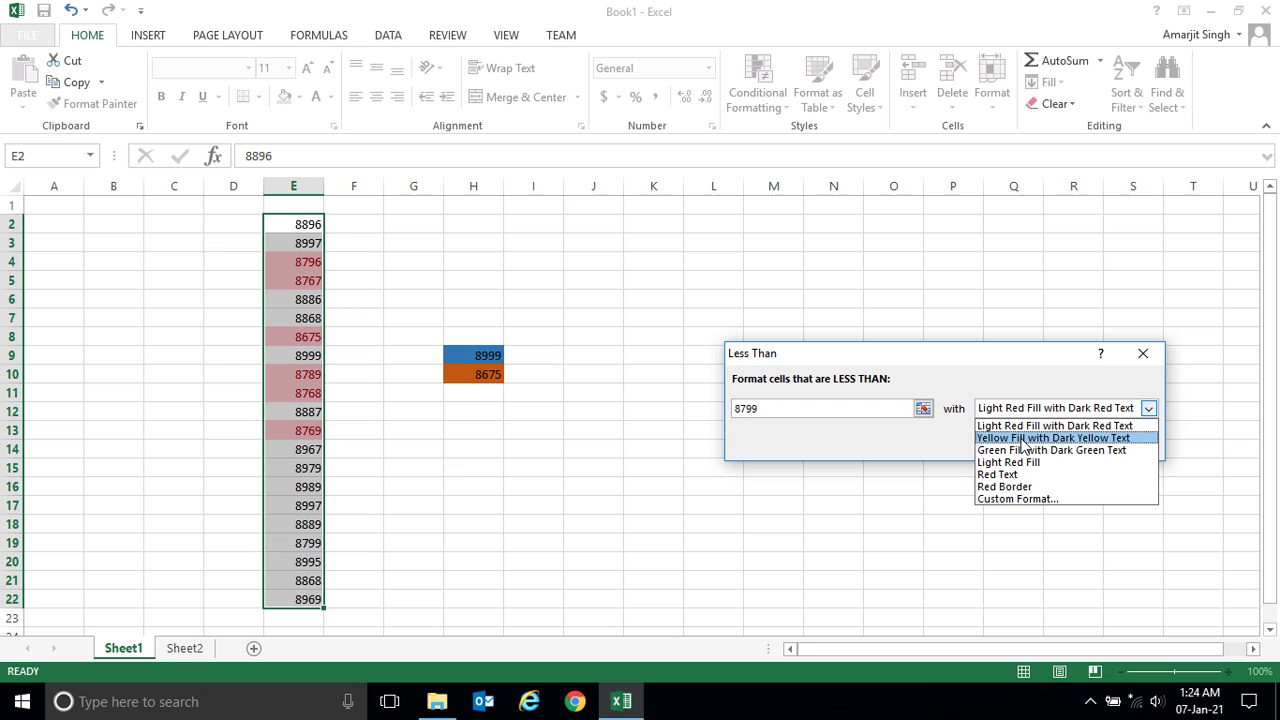
{"action": "left_click", "coordinate": [1022, 439]}
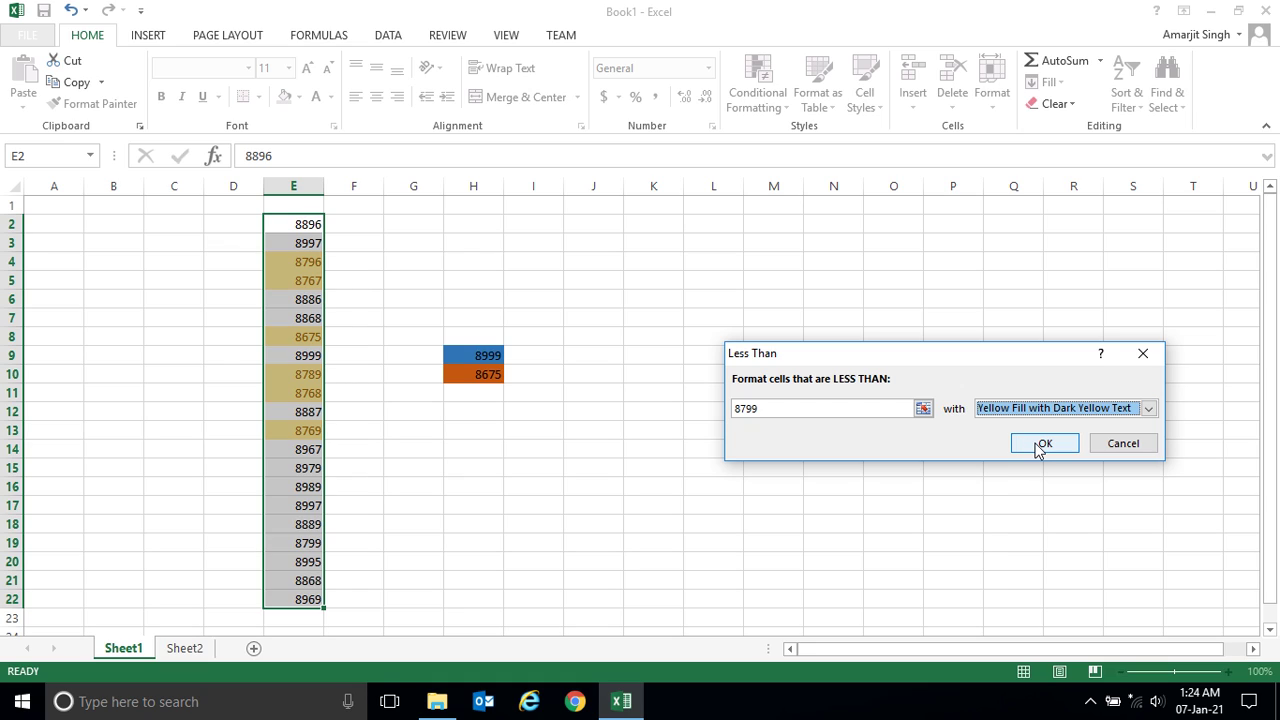
{"action": "left_click", "coordinate": [1037, 444]}
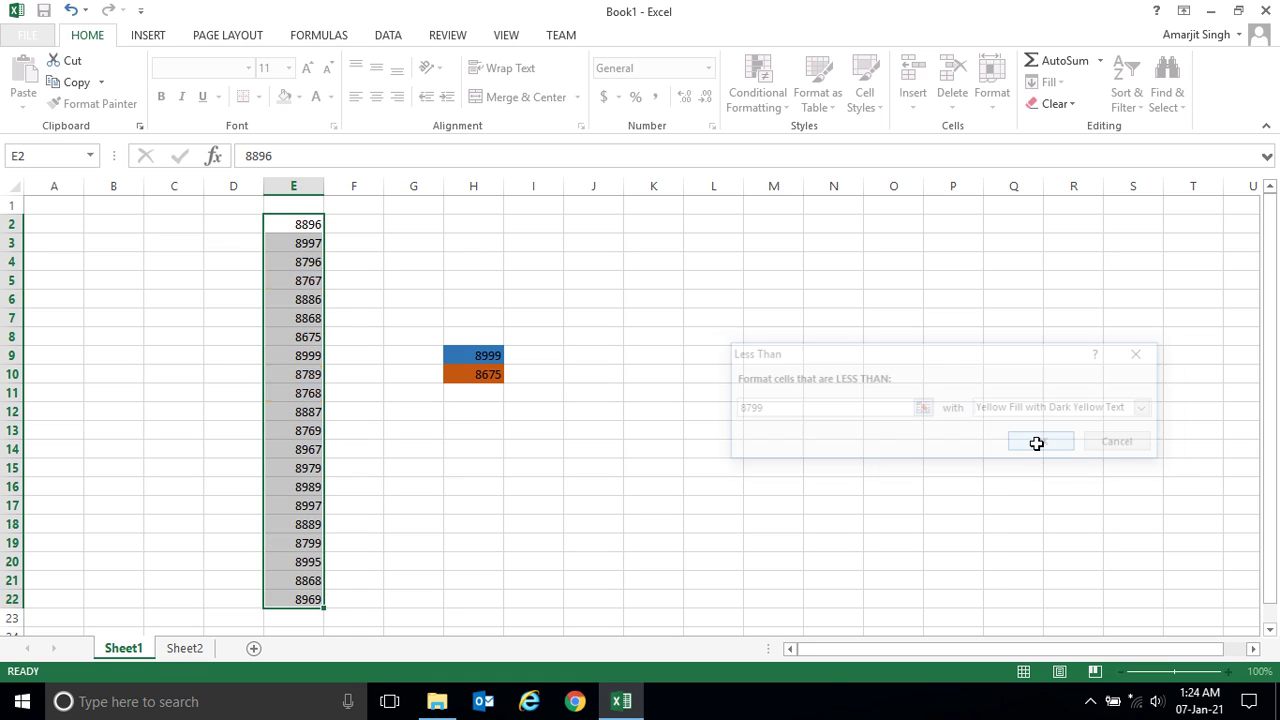
{"action": "left_click", "coordinate": [594, 519]}
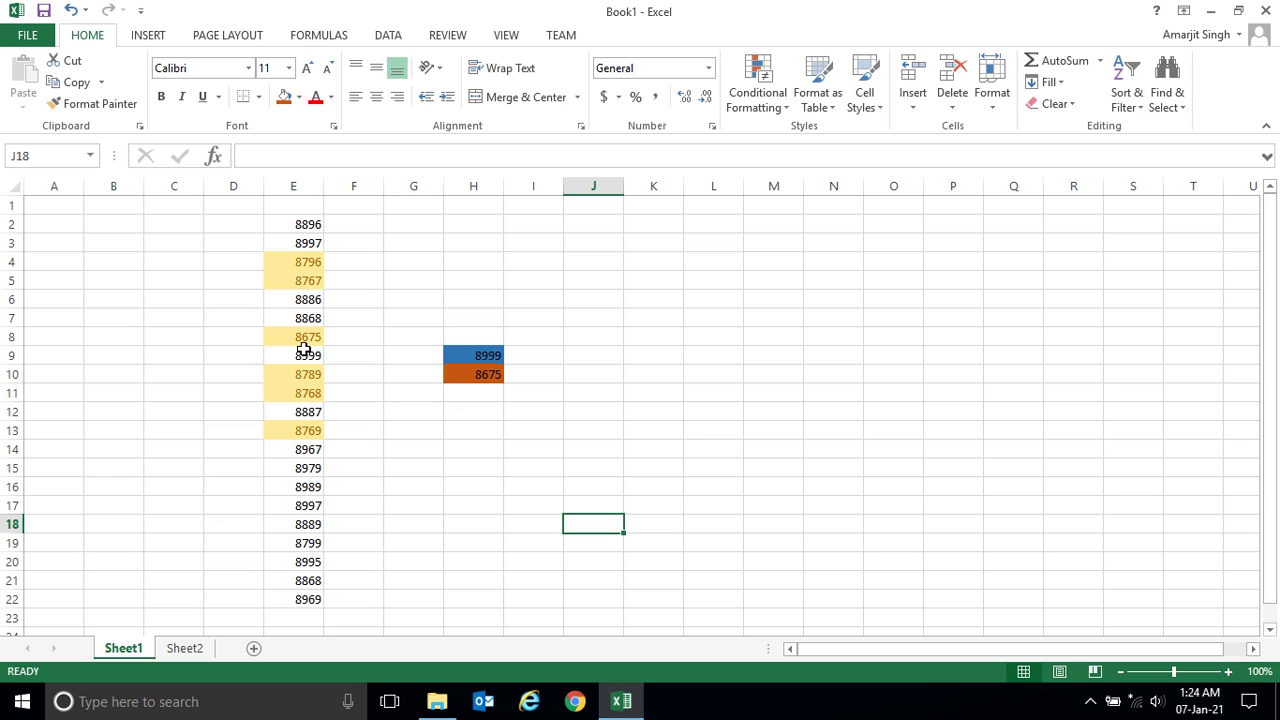
{"action": "left_click", "coordinate": [307, 545]}
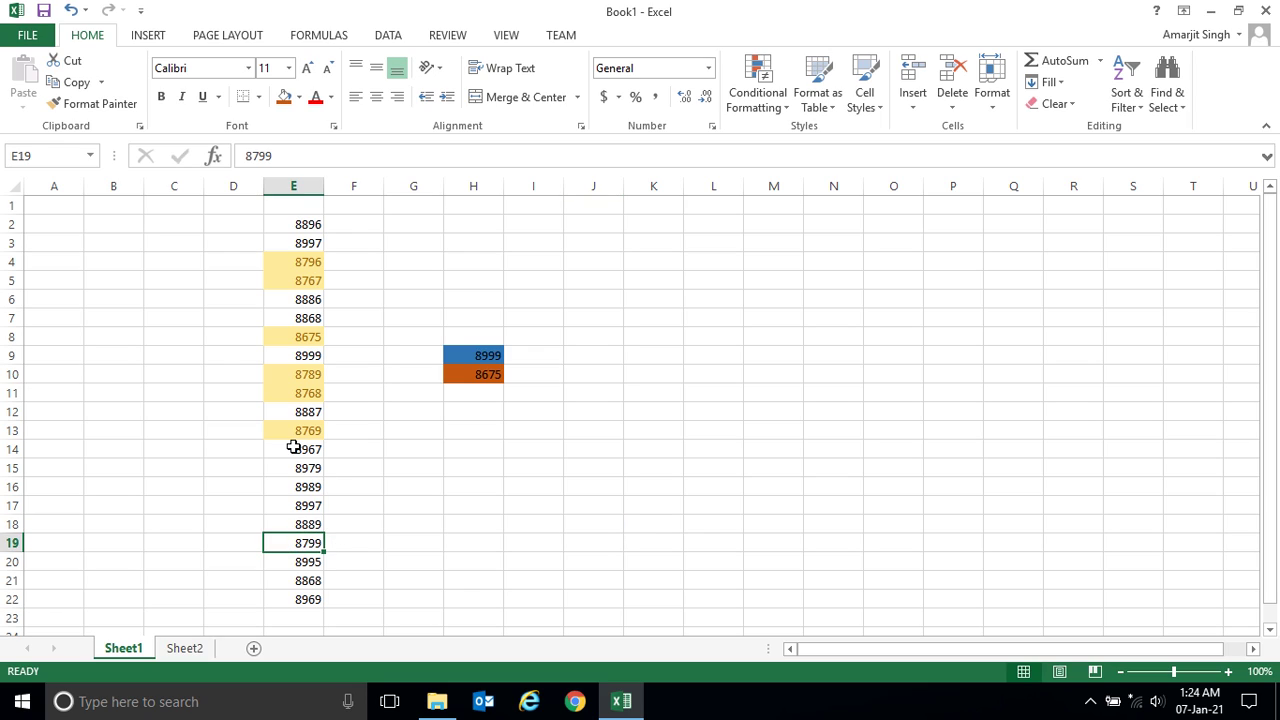